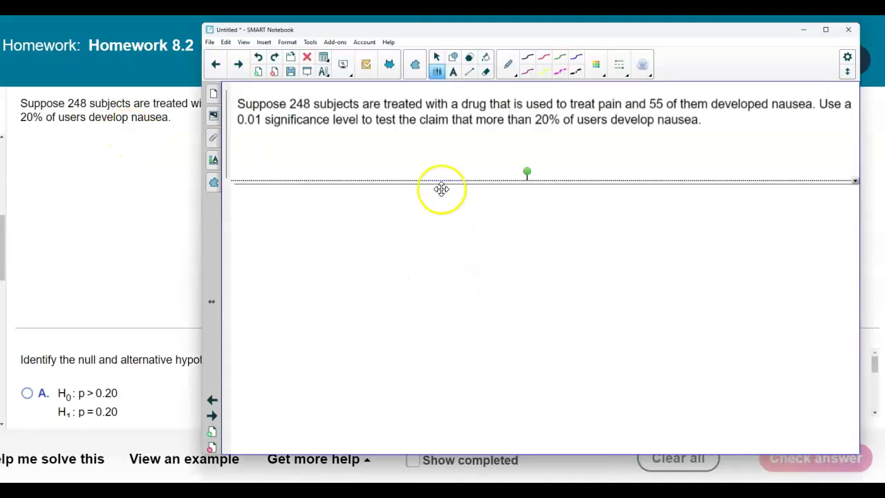
Highlight "test the claim that more than 20% of users develop nausea." in yellow in the problem statement
{"action": "left_click", "coordinate": [447, 103]}
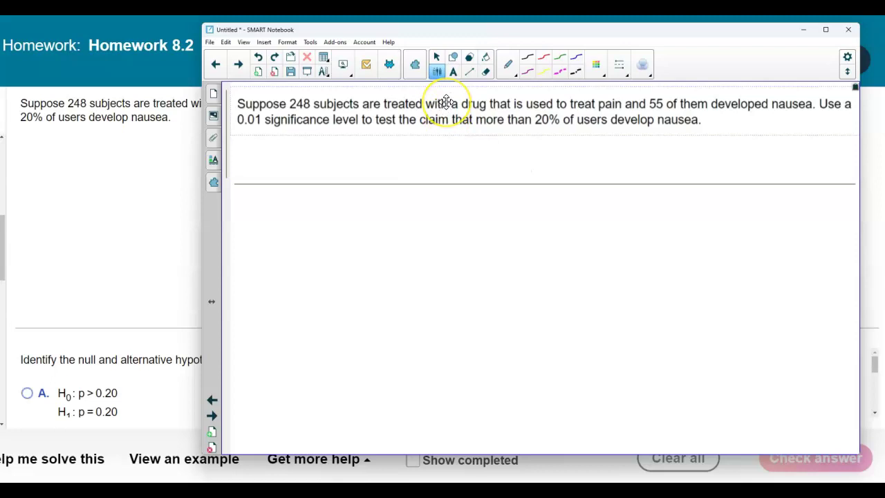
{"action": "left_click", "coordinate": [507, 64]}
{"action": "left_click", "coordinate": [469, 138]}
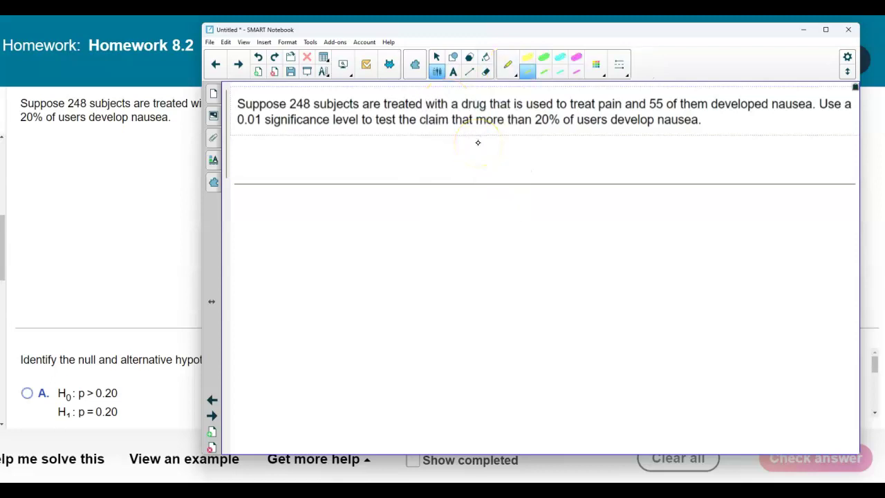
{"action": "left_click_drag", "start_coordinate": [378, 120], "coordinate": [704, 119]}
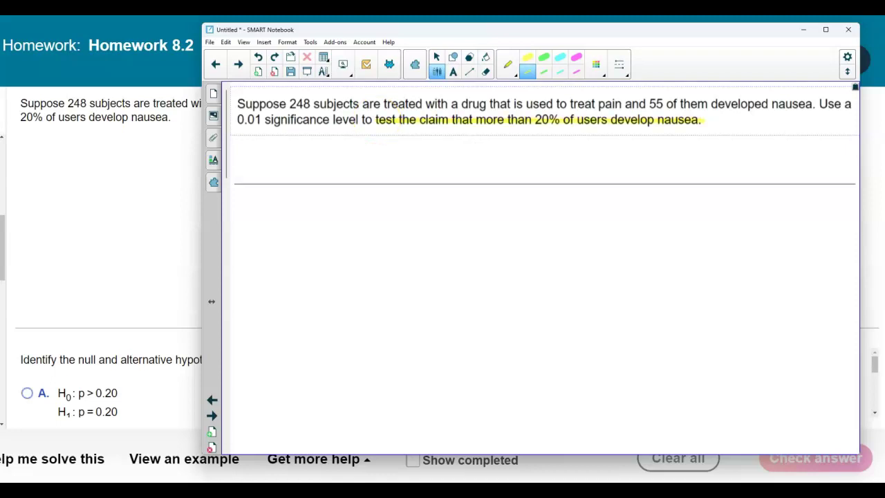
Switch from the highlighter to a blue pen and uncover the worksheet down to the "Identify the following" row
{"action": "left_click", "coordinate": [516, 72]}
{"action": "left_click", "coordinate": [464, 96]}
{"action": "left_click", "coordinate": [577, 57]}
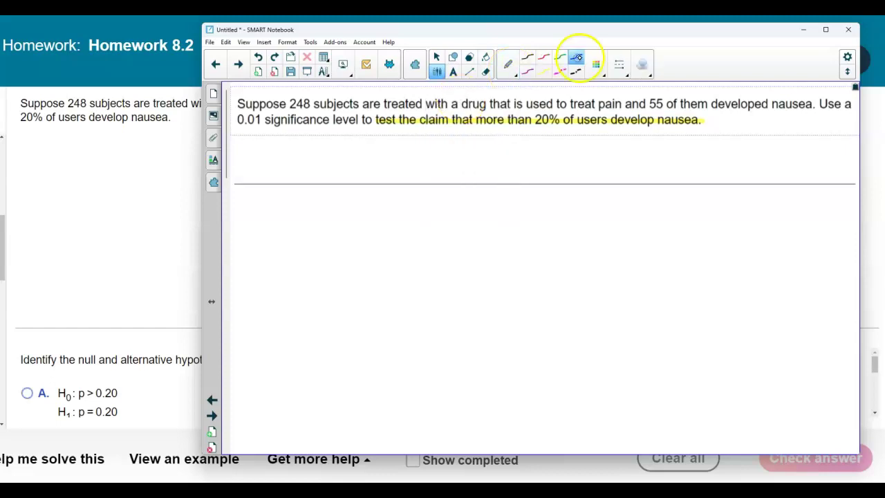
{"action": "left_click", "coordinate": [619, 65]}
{"action": "left_click", "coordinate": [449, 118]}
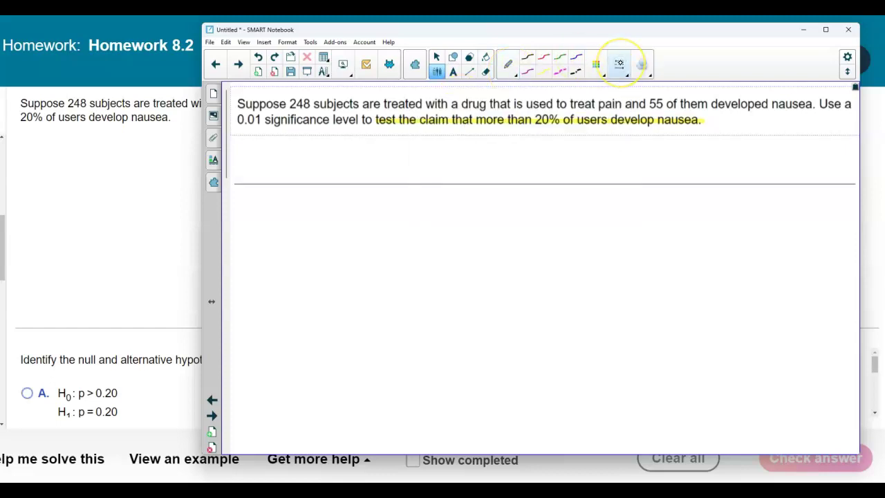
{"action": "left_click", "coordinate": [389, 65]}
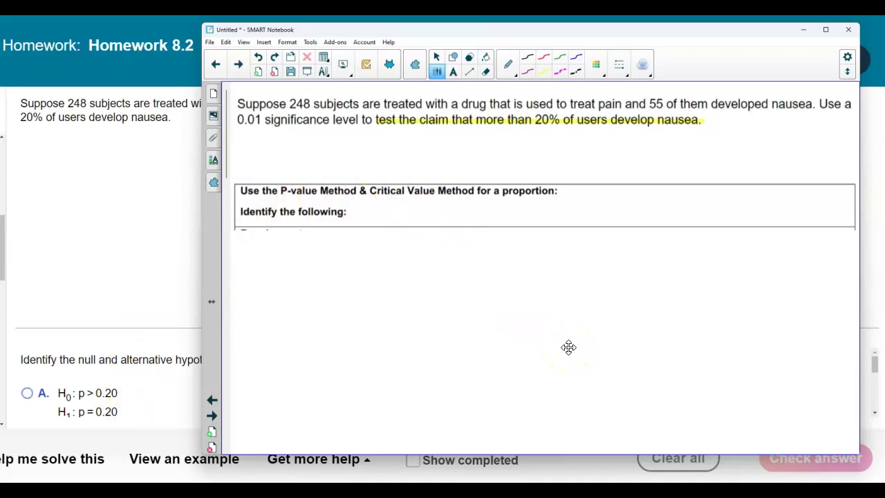
Box "248" and "55 of them" in the problem and write n = 248, p̂ = 55/248 beside "Identify the following"
{"action": "left_click_drag", "start_coordinate": [359, 208], "coordinate": [381, 214]}
{"action": "mouse_move", "coordinate": [291, 96]}
{"action": "left_mouse_down"}
{"action": "mouse_move", "coordinate": [287, 113]}
{"action": "mouse_move", "coordinate": [313, 112]}
{"action": "mouse_move", "coordinate": [305, 93]}
{"action": "mouse_move", "coordinate": [289, 98]}
{"action": "left_mouse_up"}
{"action": "mouse_move", "coordinate": [388, 207]}
{"action": "left_mouse_down"}
{"action": "mouse_move", "coordinate": [409, 205]}
{"action": "mouse_move", "coordinate": [421, 216]}
{"action": "mouse_move", "coordinate": [432, 206]}
{"action": "mouse_move", "coordinate": [432, 216]}
{"action": "mouse_move", "coordinate": [451, 211]}
{"action": "left_mouse_up"}
{"action": "left_click", "coordinate": [419, 211]}
{"action": "left_click", "coordinate": [445, 207]}
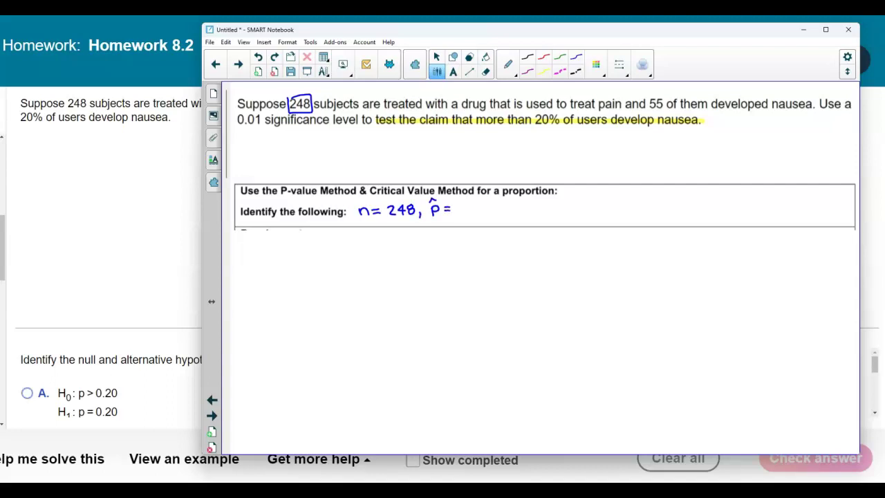
{"action": "mouse_move", "coordinate": [647, 98]}
{"action": "left_mouse_down"}
{"action": "mouse_move", "coordinate": [653, 112]}
{"action": "mouse_move", "coordinate": [693, 112]}
{"action": "mouse_move", "coordinate": [707, 99]}
{"action": "mouse_move", "coordinate": [648, 98]}
{"action": "left_mouse_up"}
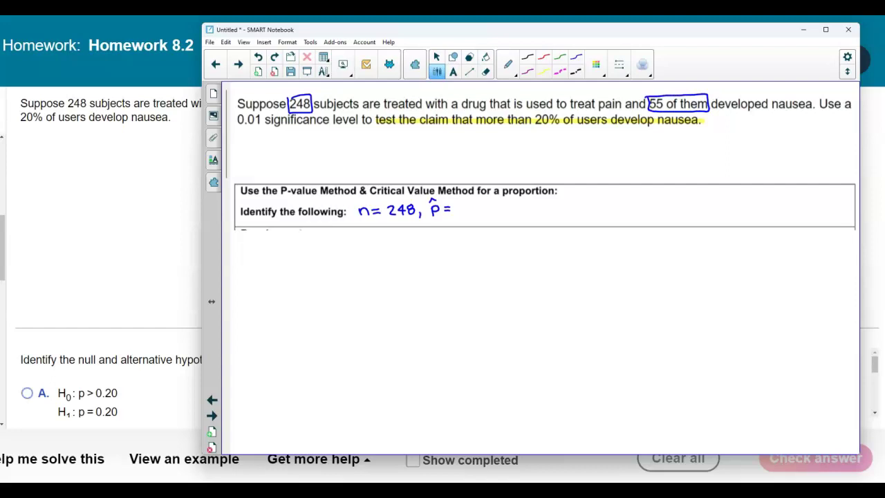
{"action": "mouse_move", "coordinate": [474, 198]}
{"action": "left_mouse_down"}
{"action": "mouse_move", "coordinate": [465, 207]}
{"action": "mouse_move", "coordinate": [481, 206]}
{"action": "mouse_move", "coordinate": [461, 219]}
{"action": "mouse_move", "coordinate": [489, 217]}
{"action": "left_mouse_up"}
Underline "more than 20%" in the problem and write p = 0.20 and q = 1 − 0.20 = 0.80 in the "Identify the following" row
{"action": "left_click_drag", "start_coordinate": [474, 129], "coordinate": [554, 129]}
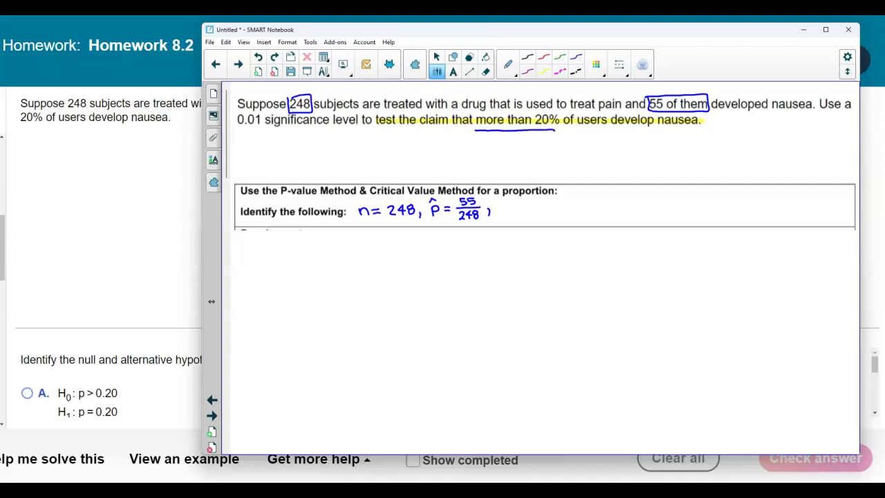
{"action": "mouse_move", "coordinate": [503, 205]}
{"action": "left_mouse_down"}
{"action": "mouse_move", "coordinate": [504, 216]}
{"action": "mouse_move", "coordinate": [512, 205]}
{"action": "mouse_move", "coordinate": [565, 202]}
{"action": "left_mouse_up"}
{"action": "left_click", "coordinate": [545, 210]}
{"action": "mouse_move", "coordinate": [571, 207]}
{"action": "left_mouse_down"}
{"action": "mouse_move", "coordinate": [604, 213]}
{"action": "mouse_move", "coordinate": [613, 203]}
{"action": "mouse_move", "coordinate": [677, 202]}
{"action": "left_mouse_up"}
{"action": "left_click_drag", "start_coordinate": [669, 206], "coordinate": [707, 198]}
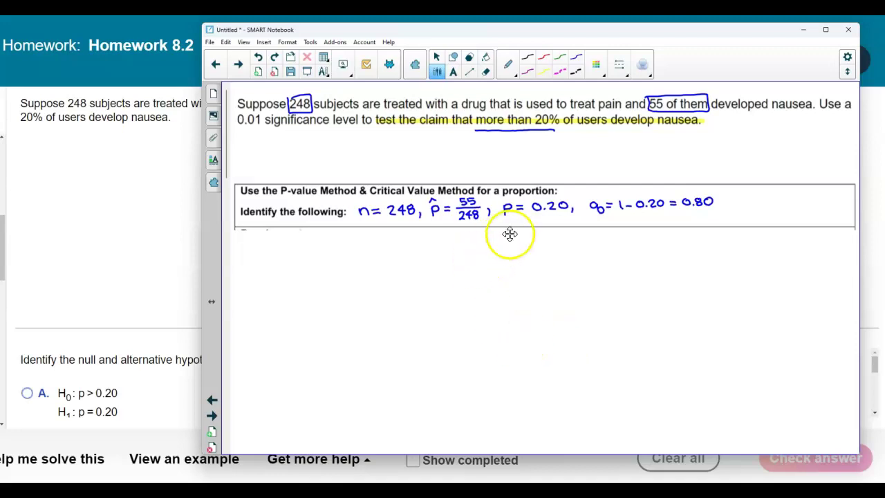
Uncover the Requirements section line by line, down through the "State claim and opposite of claim" row
{"action": "left_click_drag", "start_coordinate": [496, 264], "coordinate": [501, 288]}
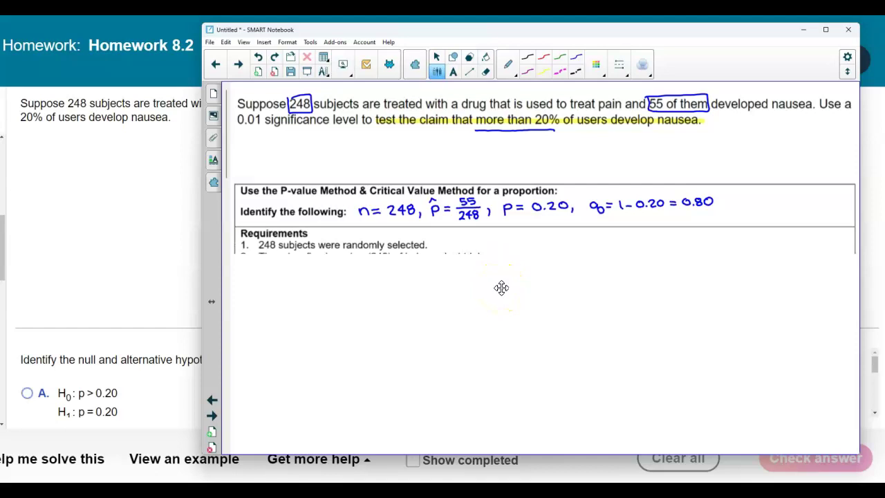
{"action": "left_click_drag", "start_coordinate": [502, 287], "coordinate": [503, 295]}
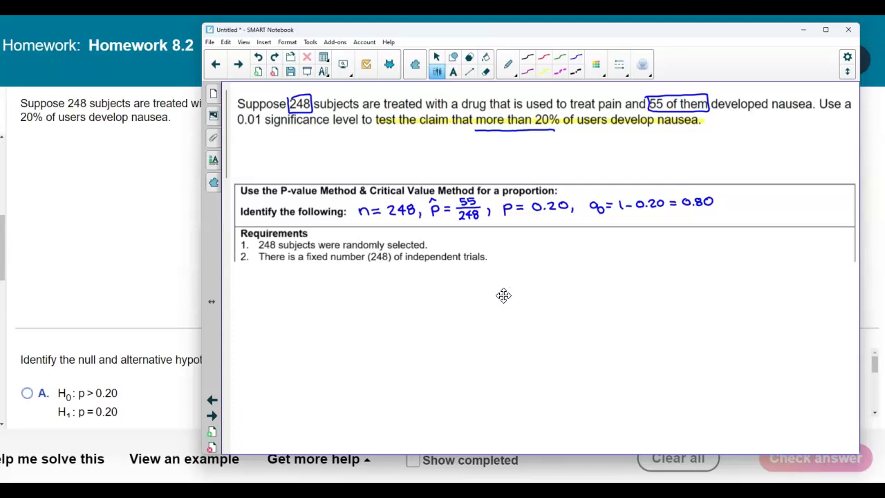
{"action": "left_click_drag", "start_coordinate": [503, 295], "coordinate": [507, 310]}
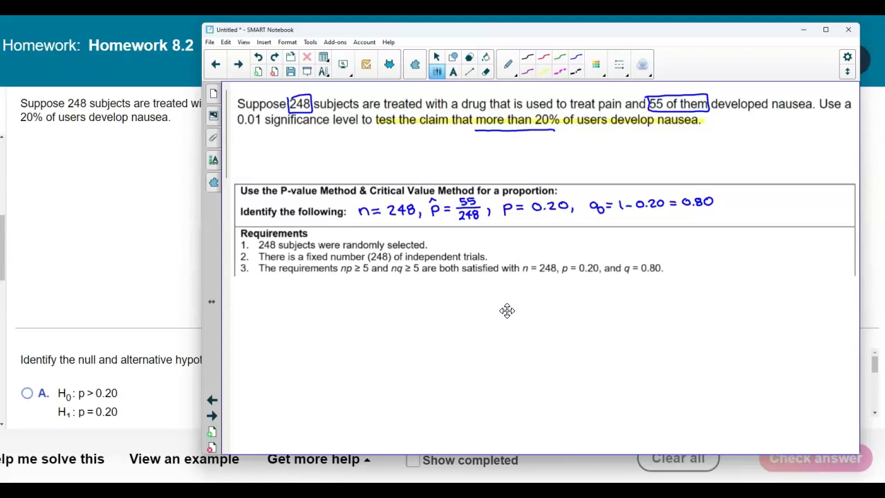
{"action": "left_click_drag", "start_coordinate": [506, 311], "coordinate": [508, 335]}
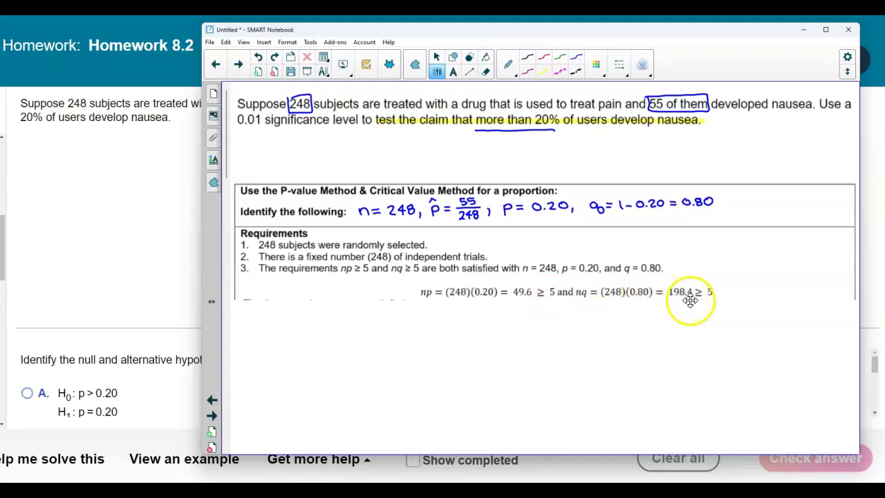
{"action": "scroll", "coordinate": [702, 296], "scroll_direction": "down", "scroll_amount": 1}
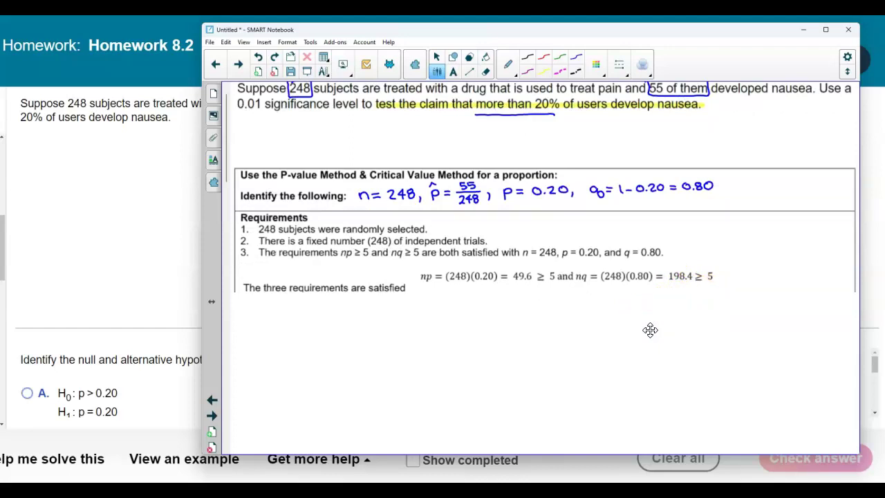
{"action": "scroll", "coordinate": [650, 330], "scroll_direction": "down", "scroll_amount": 1}
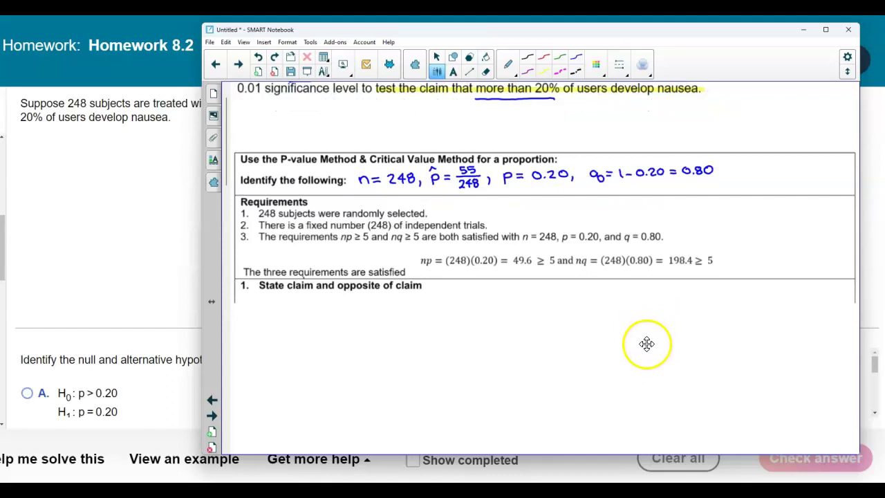
{"action": "left_click_drag", "start_coordinate": [648, 356], "coordinate": [649, 371]}
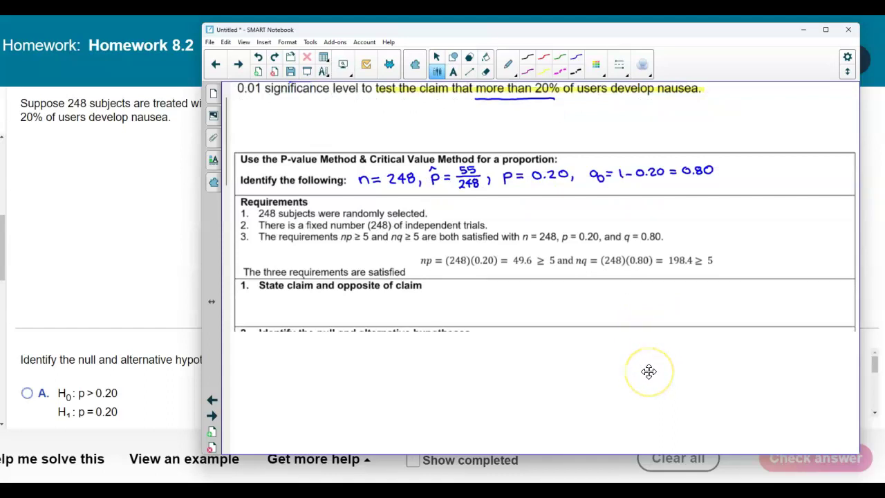
Write "CLAIM: p > 0.20" and "OPP: p ≤ 0.20" in the "State claim and opposite of claim" row
{"action": "left_click", "coordinate": [468, 103]}
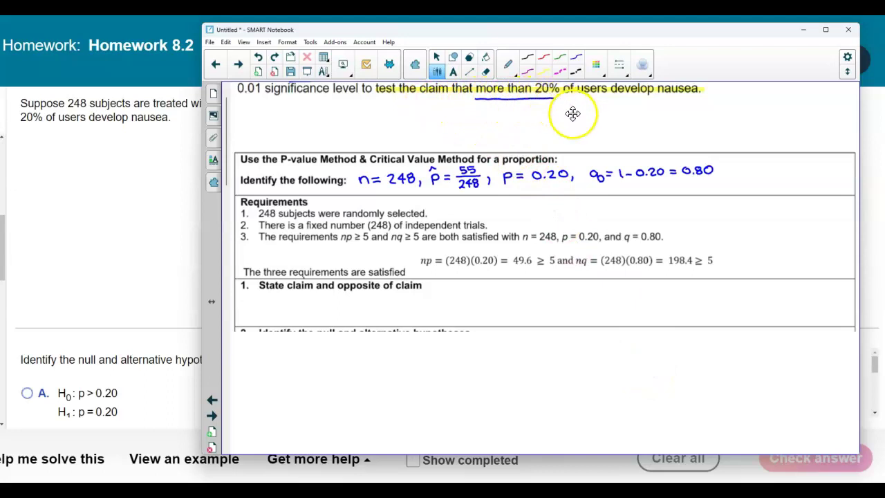
{"action": "left_click_drag", "start_coordinate": [476, 286], "coordinate": [485, 293]}
{"action": "mouse_move", "coordinate": [485, 293]}
{"action": "left_mouse_down"}
{"action": "mouse_move", "coordinate": [488, 285]}
{"action": "mouse_move", "coordinate": [492, 293]}
{"action": "mouse_move", "coordinate": [501, 284]}
{"action": "mouse_move", "coordinate": [523, 294]}
{"action": "mouse_move", "coordinate": [575, 281]}
{"action": "left_mouse_up"}
{"action": "mouse_move", "coordinate": [479, 305]}
{"action": "left_mouse_down"}
{"action": "mouse_move", "coordinate": [520, 312]}
{"action": "mouse_move", "coordinate": [539, 303]}
{"action": "mouse_move", "coordinate": [539, 314]}
{"action": "mouse_move", "coordinate": [568, 310]}
{"action": "left_mouse_up"}
{"action": "left_click", "coordinate": [498, 304]}
{"action": "left_click", "coordinate": [499, 309]}
{"action": "left_click", "coordinate": [559, 310]}
{"action": "mouse_move", "coordinate": [574, 301]}
{"action": "left_mouse_down"}
{"action": "mouse_move", "coordinate": [570, 308]}
{"action": "mouse_move", "coordinate": [575, 301]}
{"action": "left_mouse_up"}
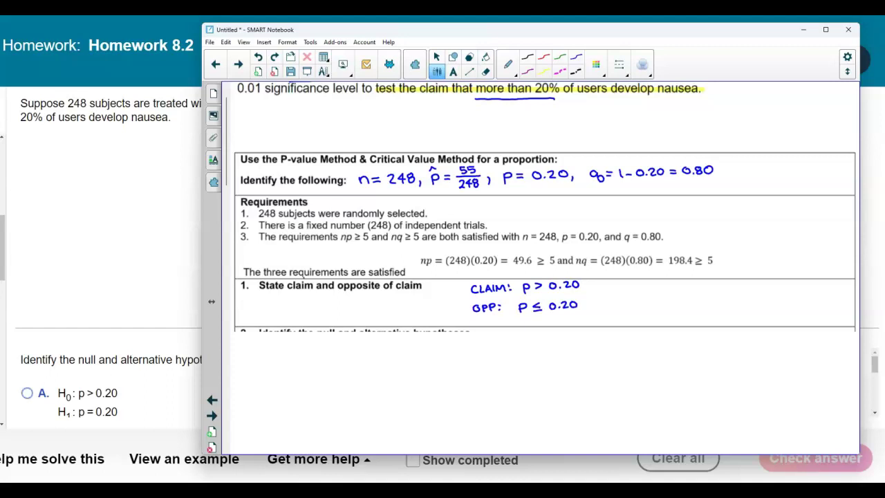
Uncover the null and alternative hypotheses row and place a copy of the claim and opposite statements in it
{"action": "scroll", "coordinate": [597, 183], "scroll_direction": "down", "scroll_amount": 1}
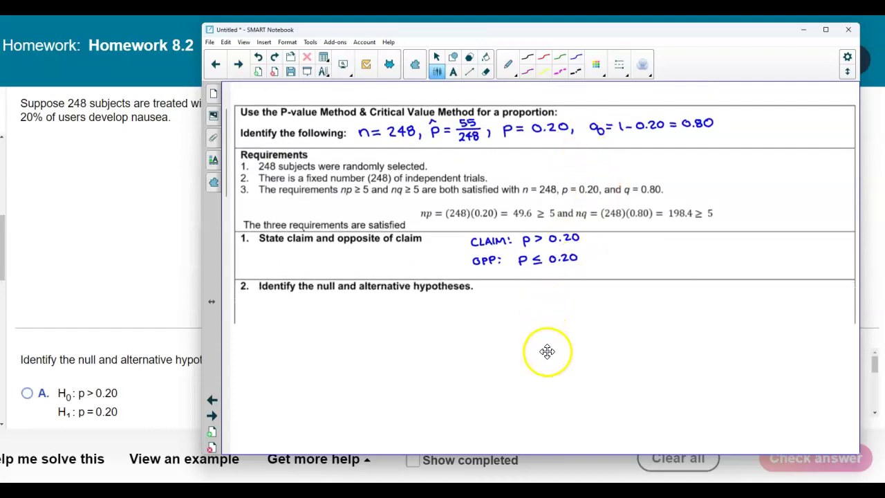
{"action": "left_click", "coordinate": [526, 247]}
{"action": "mouse_move", "coordinate": [525, 247]}
{"action": "left_mouse_down"}
{"action": "mouse_move", "coordinate": [369, 244]}
{"action": "mouse_move", "coordinate": [316, 132]}
{"action": "mouse_move", "coordinate": [550, 300]}
{"action": "left_mouse_up"}
{"action": "left_click", "coordinate": [609, 350]}
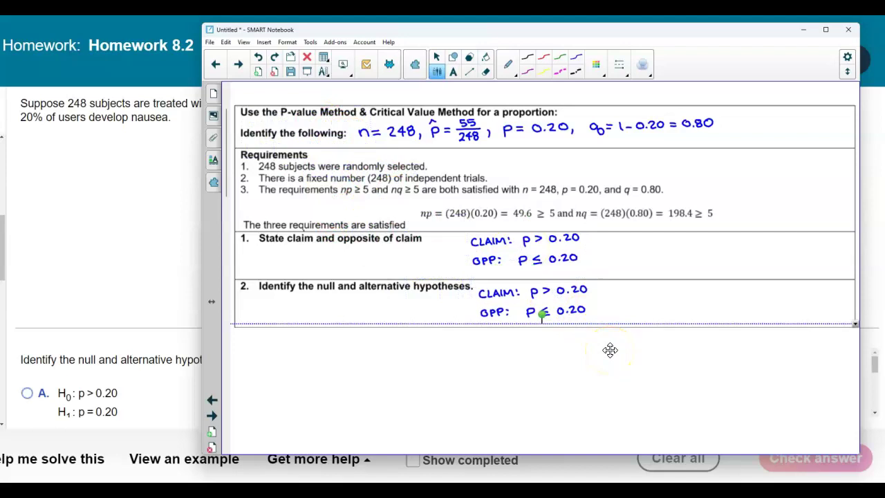
Write H₀: p = 0.20 and H₁: p > 0.20 in row 2, with arrows linking the opposite to H₀ and the claim to H₁
{"action": "left_click_drag", "start_coordinate": [658, 282], "coordinate": [664, 317]}
{"action": "left_click_drag", "start_coordinate": [696, 284], "coordinate": [703, 289]}
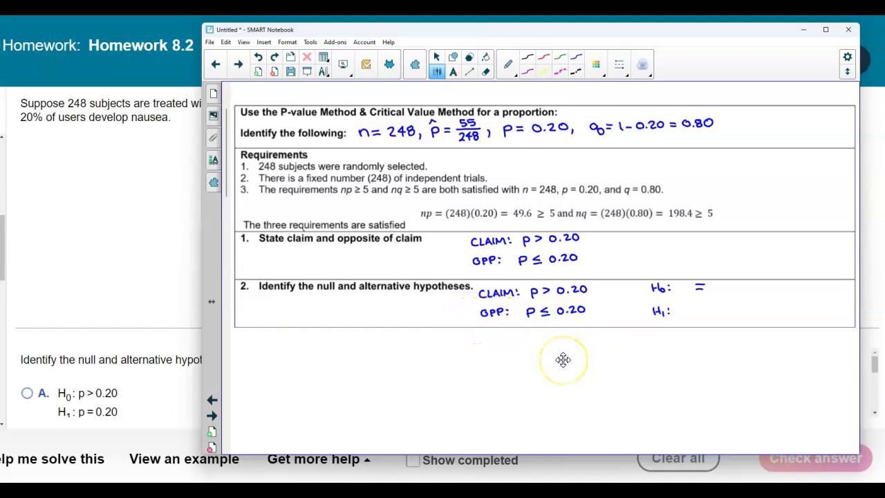
{"action": "mouse_move", "coordinate": [599, 307]}
{"action": "left_mouse_down"}
{"action": "mouse_move", "coordinate": [640, 286]}
{"action": "mouse_move", "coordinate": [633, 284]}
{"action": "left_mouse_up"}
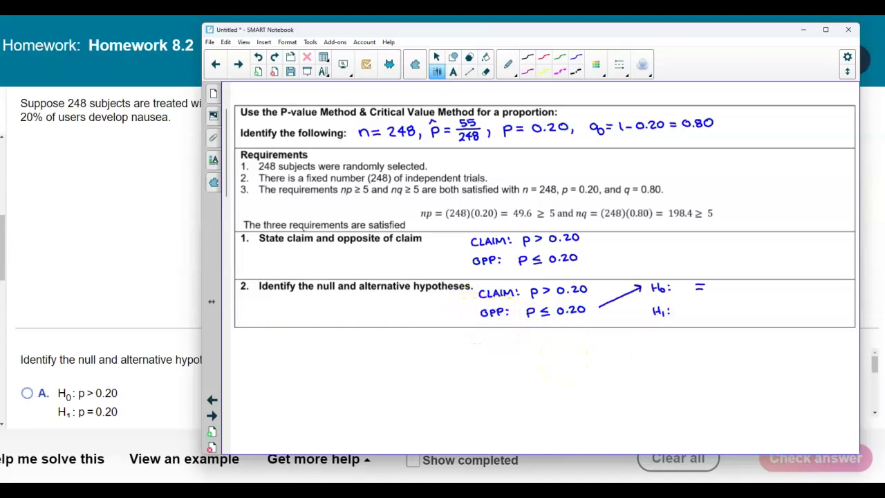
{"action": "left_click_drag", "start_coordinate": [716, 282], "coordinate": [717, 282]}
{"action": "left_click", "coordinate": [725, 287]}
{"action": "mouse_move", "coordinate": [593, 289]}
{"action": "left_mouse_down"}
{"action": "mouse_move", "coordinate": [637, 303]}
{"action": "mouse_move", "coordinate": [639, 311]}
{"action": "mouse_move", "coordinate": [739, 303]}
{"action": "left_mouse_up"}
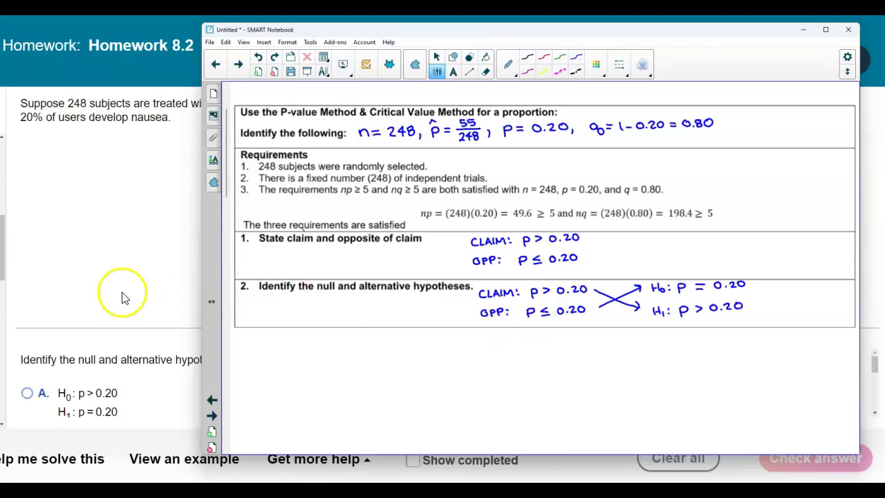
Switch to the homework page, enlarge the answer area, choose option D for the hypotheses, and check the answer
{"action": "left_click", "coordinate": [76, 317]}
{"action": "left_click_drag", "start_coordinate": [435, 327], "coordinate": [461, 150]}
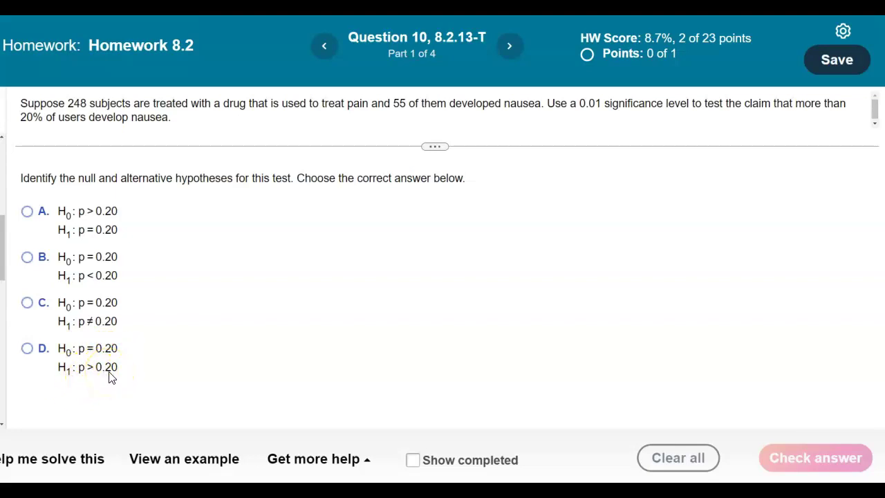
{"action": "left_click", "coordinate": [27, 348]}
{"action": "left_click", "coordinate": [801, 457]}
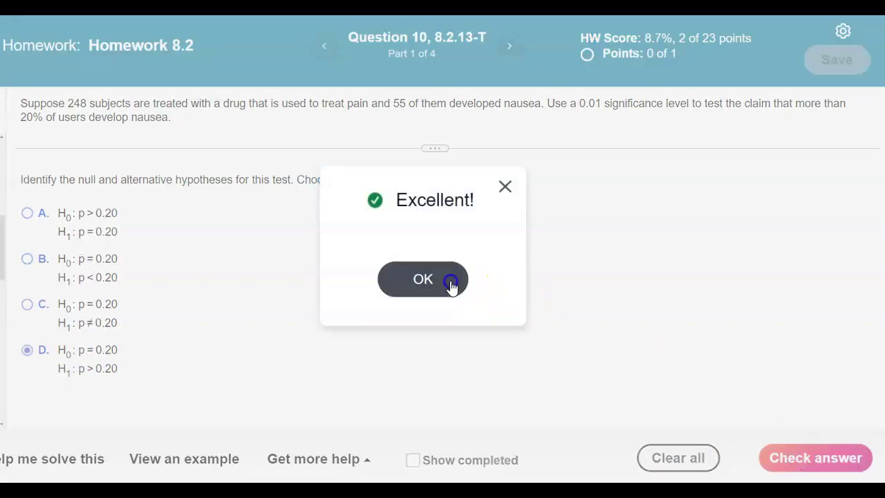
{"action": "left_click", "coordinate": [450, 284]}
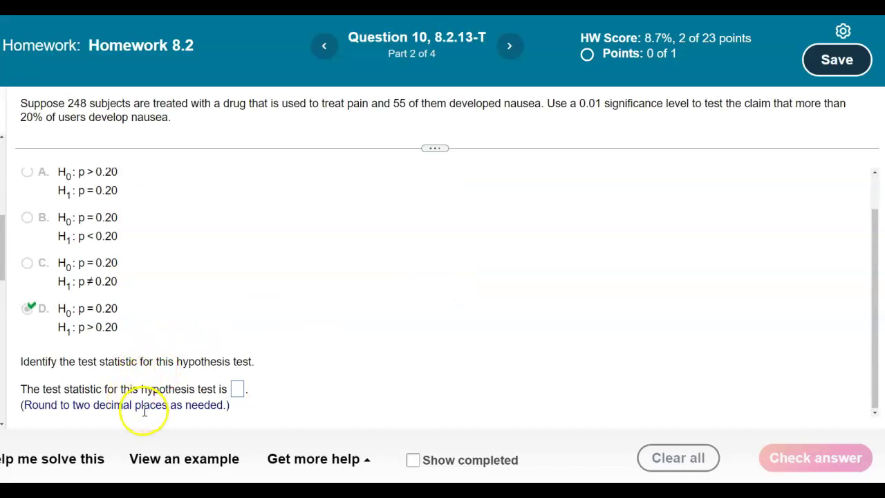
Return to SMART Notebook, uncover row 3 on the distribution's tail, and write "RIGHT TAIL TEST" in it
{"action": "key", "text": "alt+Tab"}
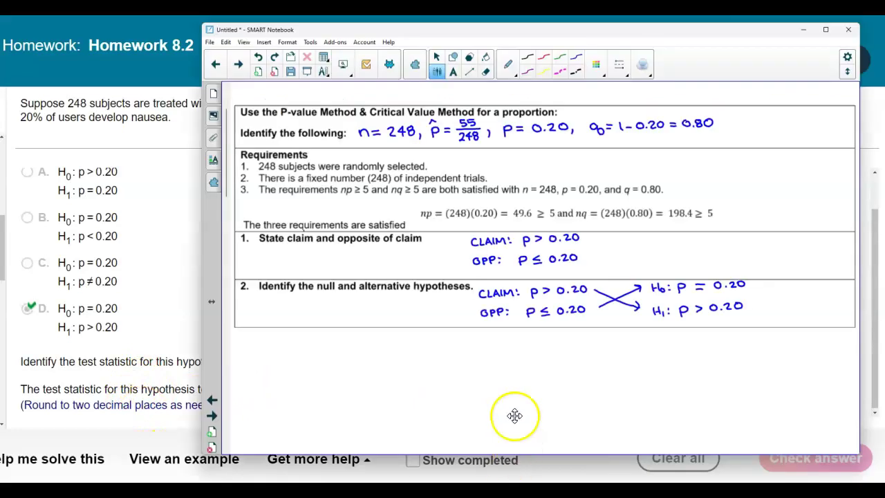
{"action": "scroll", "coordinate": [512, 415], "scroll_direction": "down", "scroll_amount": 3}
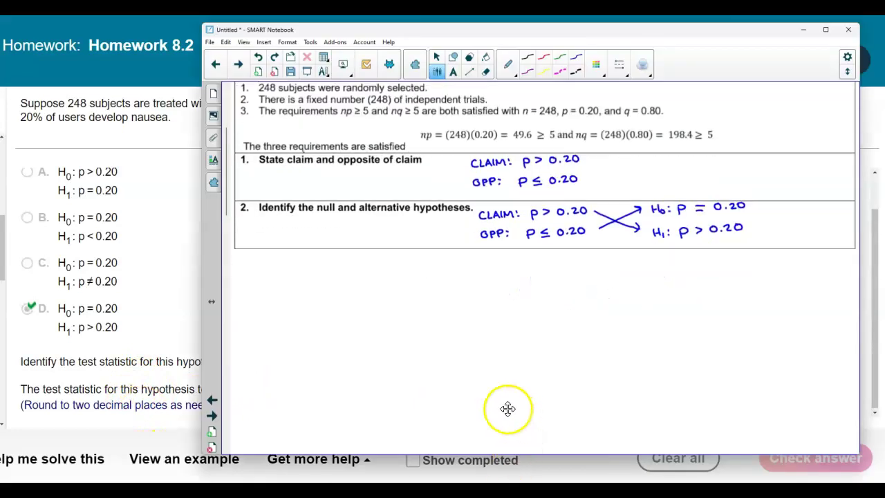
{"action": "left_click", "coordinate": [458, 334]}
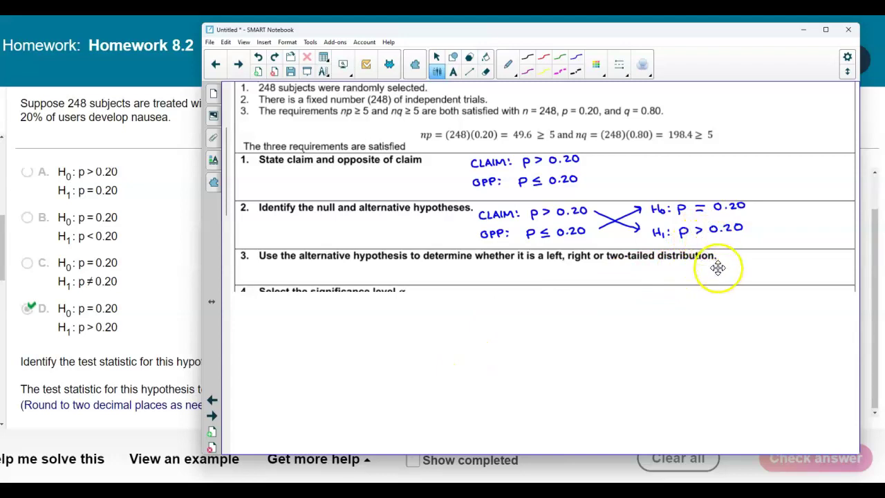
{"action": "mouse_move", "coordinate": [461, 269]}
{"action": "left_mouse_down"}
{"action": "mouse_move", "coordinate": [468, 278]}
{"action": "mouse_move", "coordinate": [512, 269]}
{"action": "left_mouse_up"}
{"action": "mouse_move", "coordinate": [506, 269]}
{"action": "left_mouse_down"}
{"action": "mouse_move", "coordinate": [506, 278]}
{"action": "mouse_move", "coordinate": [556, 276]}
{"action": "left_mouse_up"}
{"action": "left_click", "coordinate": [540, 272]}
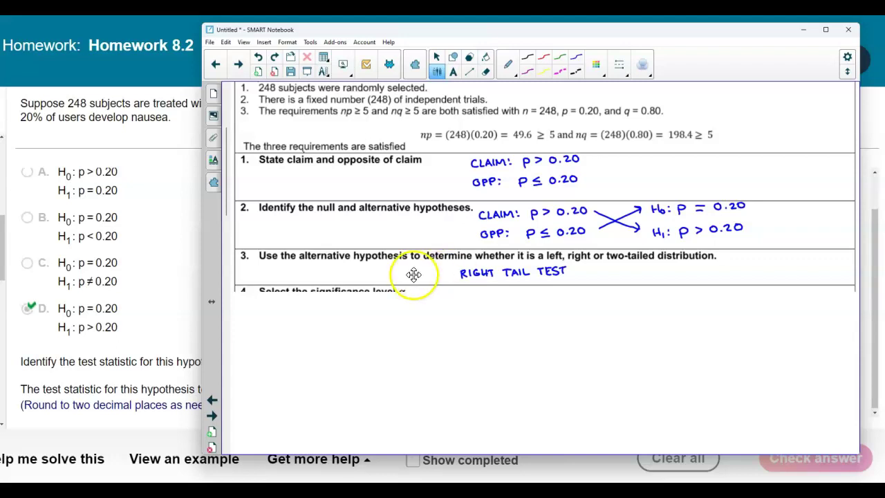
Uncover row 4 on the significance level, consult the problem statement, and write α = 0.01 in the row
{"action": "left_click_drag", "start_coordinate": [421, 296], "coordinate": [427, 327]}
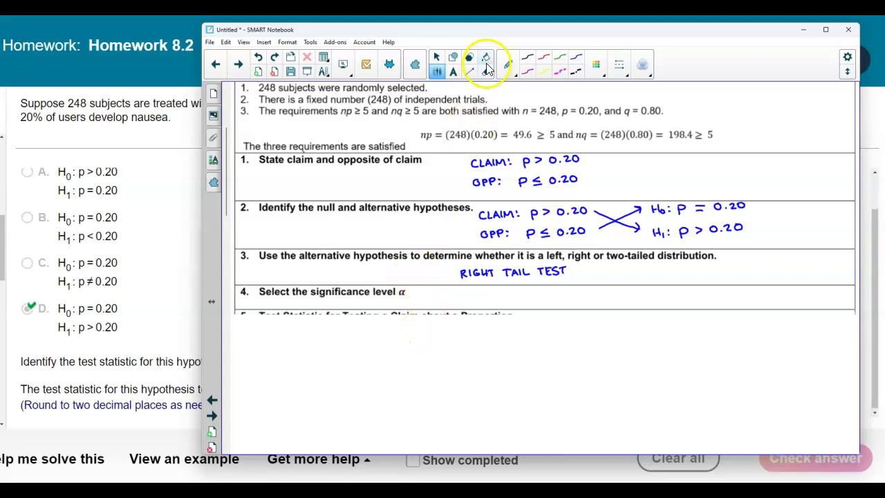
{"action": "scroll", "coordinate": [509, 174], "scroll_direction": "up", "scroll_amount": 3}
{"action": "scroll", "coordinate": [511, 174], "scroll_direction": "up", "scroll_amount": 1}
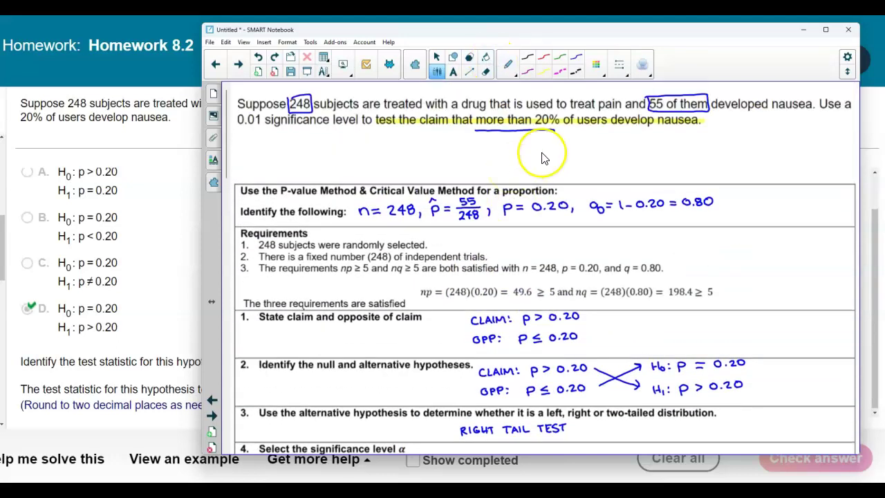
{"action": "scroll", "coordinate": [435, 223], "scroll_direction": "down", "scroll_amount": 5}
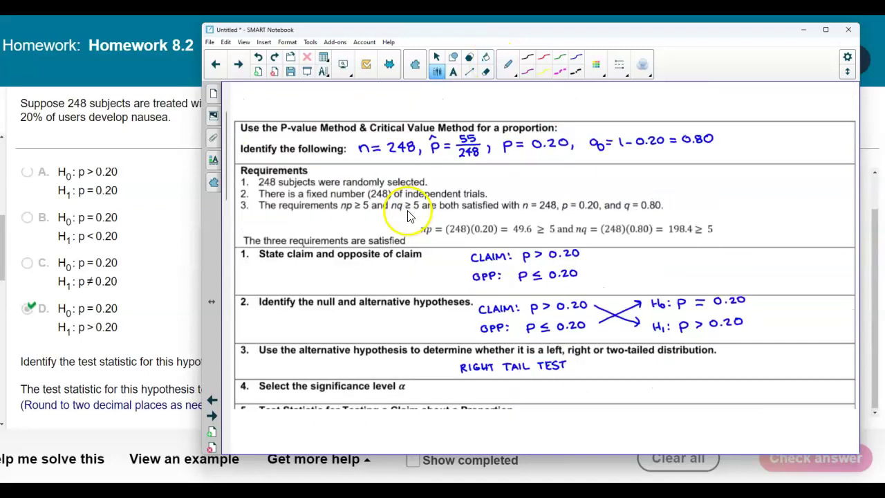
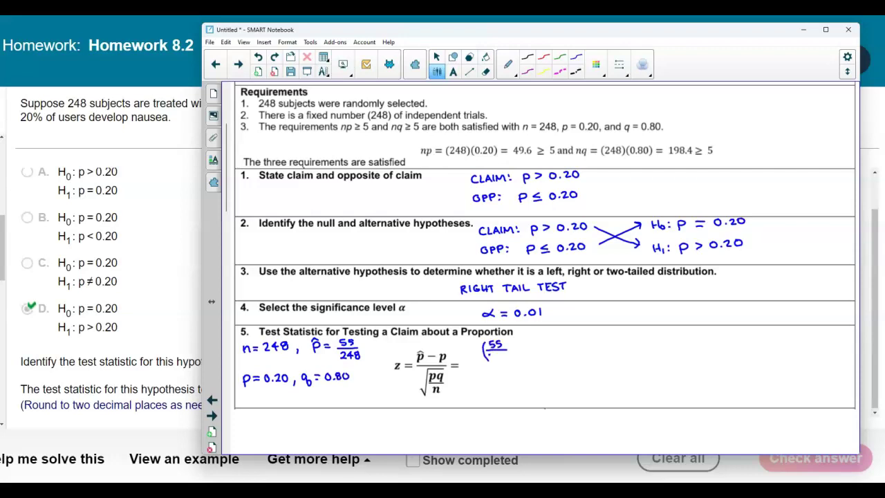
Write the substituted test statistic in row 5: (55/248) − 0.20 over the square root of (0.20)(0.80)/248, followed by ≈
{"action": "left_click_drag", "start_coordinate": [500, 352], "coordinate": [501, 358]}
{"action": "left_click_drag", "start_coordinate": [470, 363], "coordinate": [574, 359]}
{"action": "mouse_move", "coordinate": [495, 402]}
{"action": "left_mouse_down"}
{"action": "mouse_move", "coordinate": [497, 369]}
{"action": "mouse_move", "coordinate": [572, 366]}
{"action": "left_mouse_up"}
{"action": "left_click_drag", "start_coordinate": [500, 373], "coordinate": [501, 381]}
{"action": "left_click_drag", "start_coordinate": [509, 374], "coordinate": [508, 381]}
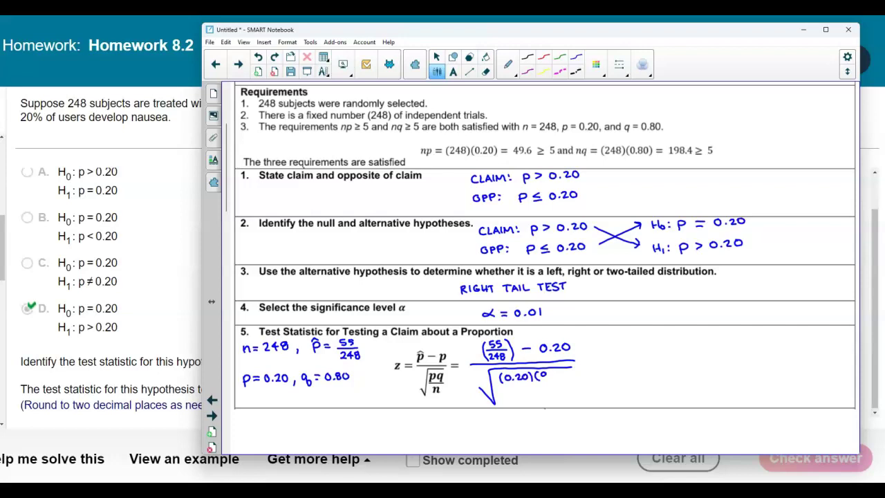
{"action": "mouse_move", "coordinate": [556, 372]}
{"action": "left_mouse_down"}
{"action": "mouse_move", "coordinate": [501, 386]}
{"action": "mouse_move", "coordinate": [565, 384]}
{"action": "left_mouse_up"}
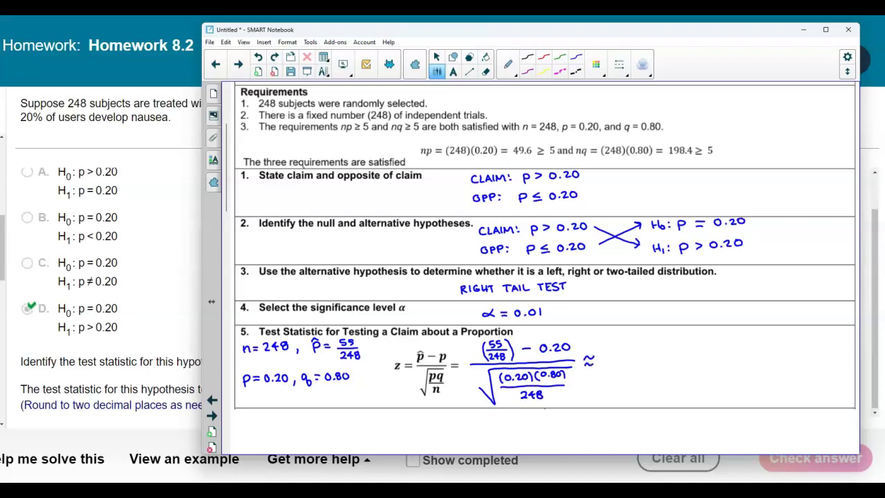
Switch to the TI-84 Plus calculator, turn it on, clear the screen, and compute the numerator (55/248)-0.20
{"action": "key", "text": "alt+Tab"}
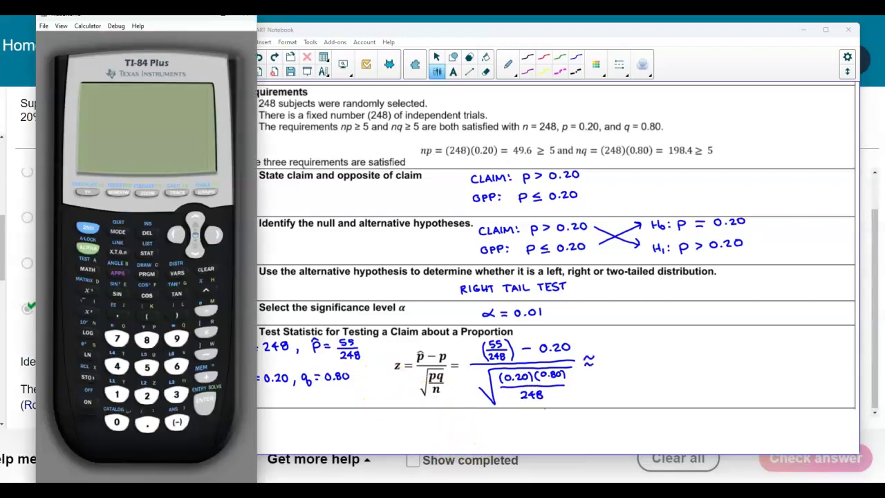
{"action": "left_click", "coordinate": [86, 402]}
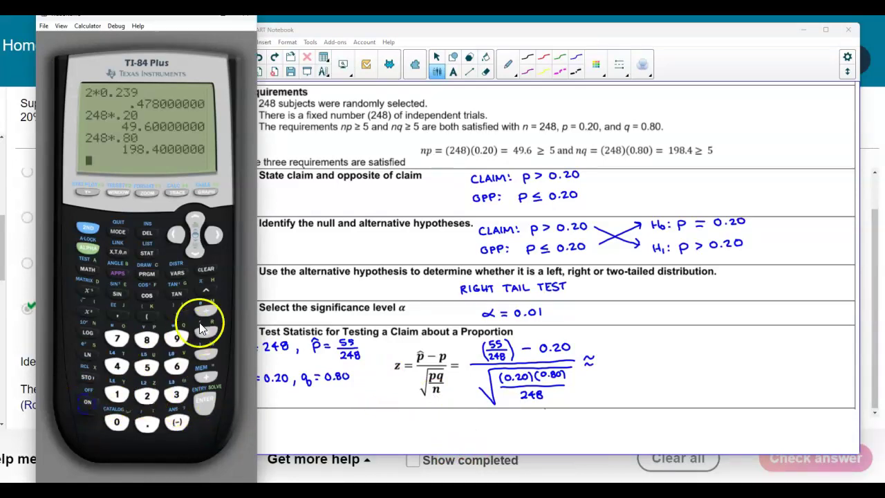
{"action": "left_click", "coordinate": [205, 268]}
{"action": "left_click", "coordinate": [146, 316]}
{"action": "left_click", "coordinate": [147, 366]}
{"action": "left_click", "coordinate": [147, 366]}
{"action": "left_click", "coordinate": [206, 311]}
{"action": "left_click", "coordinate": [146, 394]}
{"action": "left_click", "coordinate": [117, 366]}
{"action": "left_click", "coordinate": [147, 339]}
{"action": "left_click", "coordinate": [176, 316]}
{"action": "left_click", "coordinate": [203, 359]}
{"action": "left_click", "coordinate": [117, 422]}
{"action": "left_click", "coordinate": [142, 423]}
{"action": "left_click", "coordinate": [147, 396]}
{"action": "left_click", "coordinate": [117, 421]}
{"action": "left_click", "coordinate": [204, 400]}
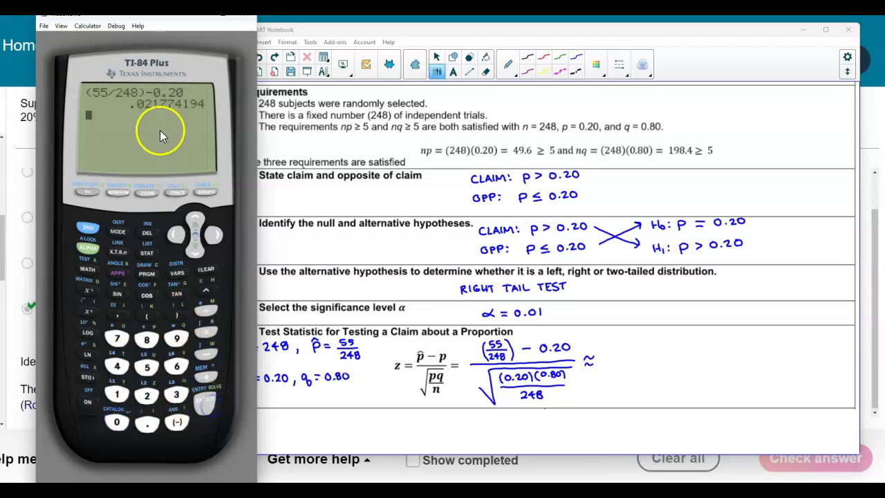
Divide the previous answer by the square root of (0.20*0.80)/248 on the calculator
{"action": "left_click", "coordinate": [207, 308]}
{"action": "left_click", "coordinate": [87, 227]}
{"action": "left_click", "coordinate": [93, 291]}
{"action": "left_click", "coordinate": [150, 318]}
{"action": "left_click", "coordinate": [118, 421]}
{"action": "left_click", "coordinate": [147, 423]}
{"action": "left_click", "coordinate": [146, 396]}
{"action": "left_click", "coordinate": [117, 421]}
{"action": "left_click", "coordinate": [210, 342]}
{"action": "left_click", "coordinate": [118, 422]}
{"action": "left_click", "coordinate": [146, 422]}
{"action": "left_click", "coordinate": [148, 340]}
{"action": "left_click", "coordinate": [117, 422]}
{"action": "left_click", "coordinate": [178, 316]}
{"action": "left_click", "coordinate": [211, 313]}
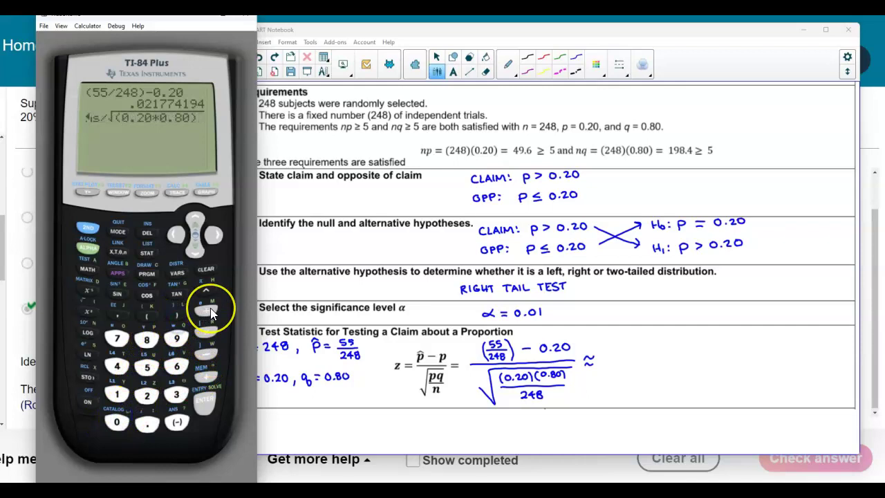
{"action": "left_click", "coordinate": [147, 393]}
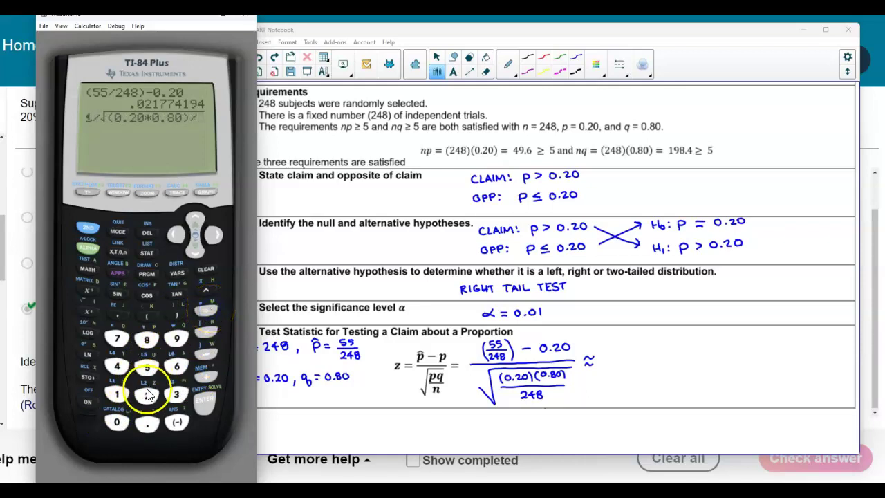
{"action": "left_click", "coordinate": [117, 367]}
{"action": "left_click", "coordinate": [147, 339]}
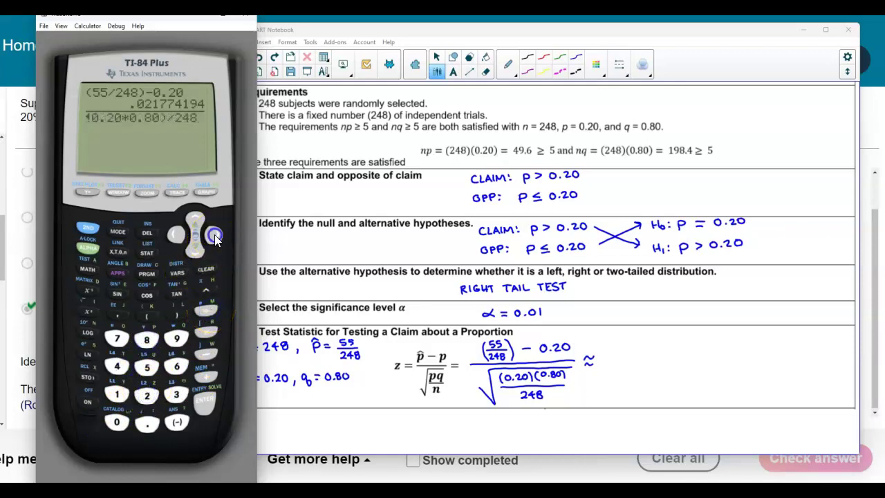
{"action": "left_click", "coordinate": [204, 402]}
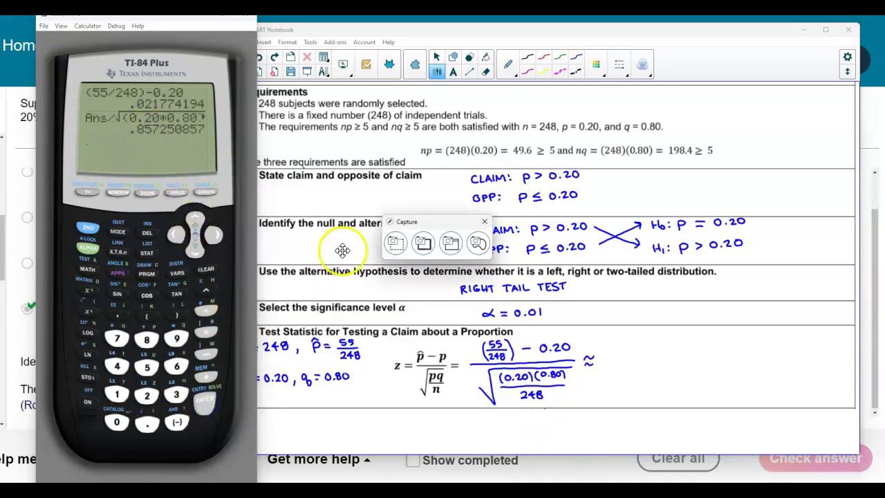
Capture the calculator's final result, send it to the current SMART Notebook page, and place it at the far end of row 5
{"action": "left_click", "coordinate": [396, 242]}
{"action": "left_click_drag", "start_coordinate": [127, 122], "coordinate": [213, 136]}
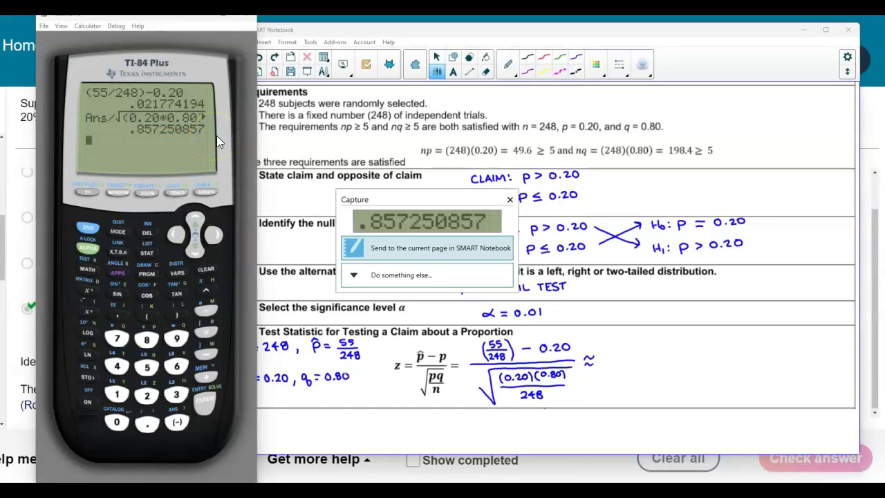
{"action": "left_click", "coordinate": [403, 242]}
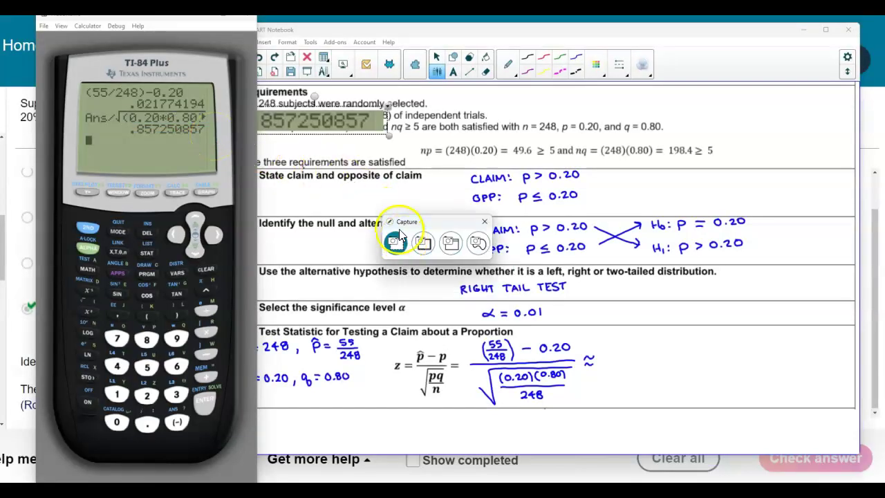
{"action": "left_click_drag", "start_coordinate": [344, 124], "coordinate": [821, 347]}
{"action": "left_click", "coordinate": [806, 381]}
Write 0.86 as the rounded test statistic after the ≈ sign in row 5
{"action": "mouse_move", "coordinate": [613, 356]}
{"action": "left_mouse_down"}
{"action": "mouse_move", "coordinate": [607, 362]}
{"action": "mouse_move", "coordinate": [624, 358]}
{"action": "left_mouse_up"}
{"action": "left_click", "coordinate": [614, 363]}
{"action": "left_click_drag", "start_coordinate": [629, 355], "coordinate": [626, 363]}
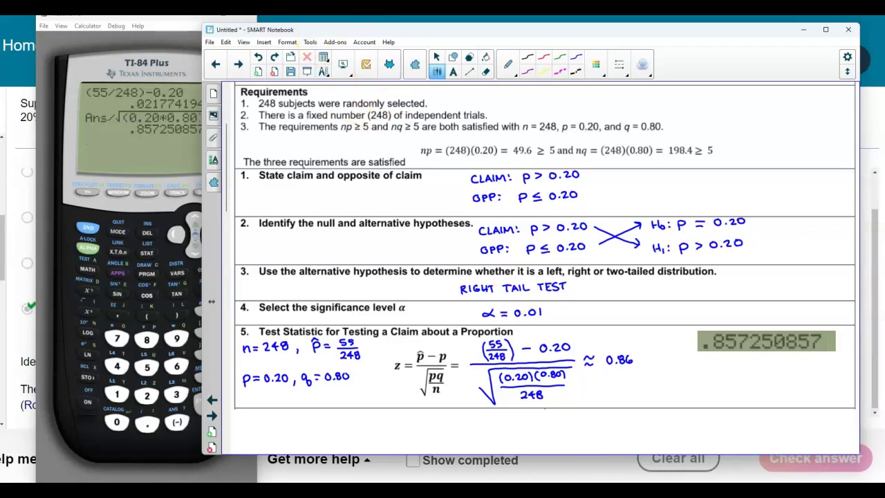
Switch to the homework page, enter 0.86 as the test statistic, check the answer, and dismiss the feedback
{"action": "key", "text": "alt+Tab"}
{"action": "left_click", "coordinate": [237, 388]}
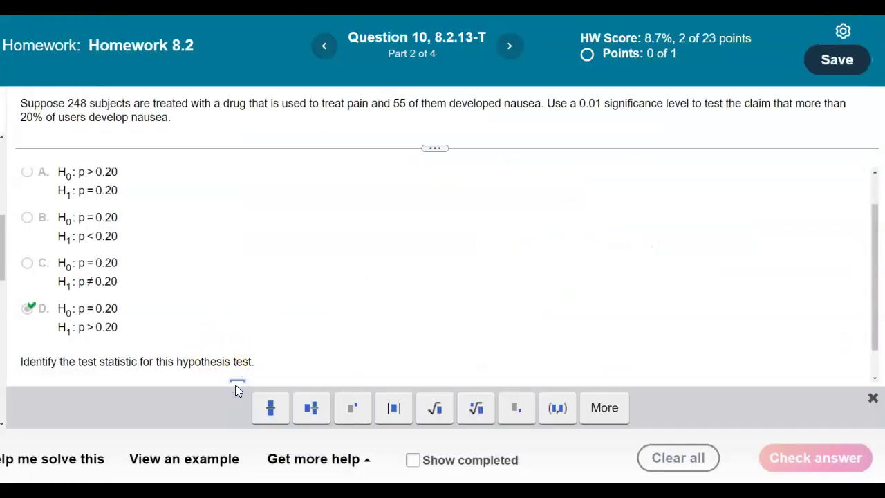
{"action": "type", "text": "0.86"}
{"action": "key", "text": "Return"}
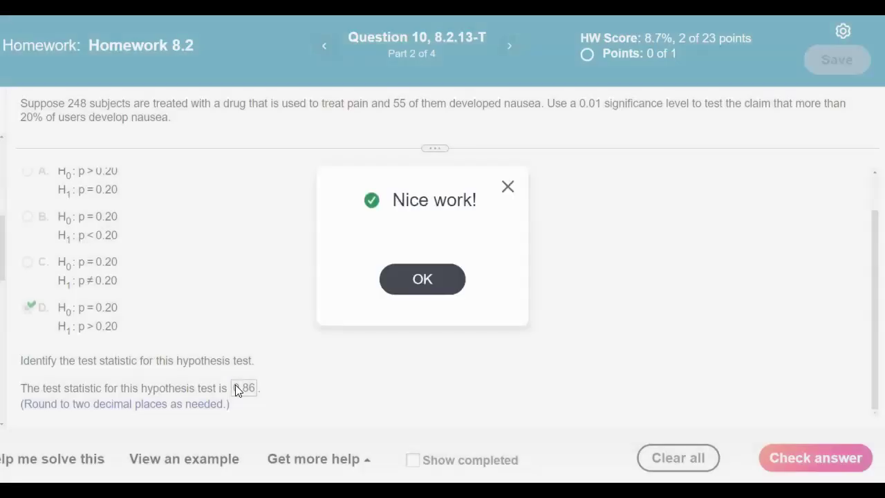
{"action": "left_click", "coordinate": [417, 291]}
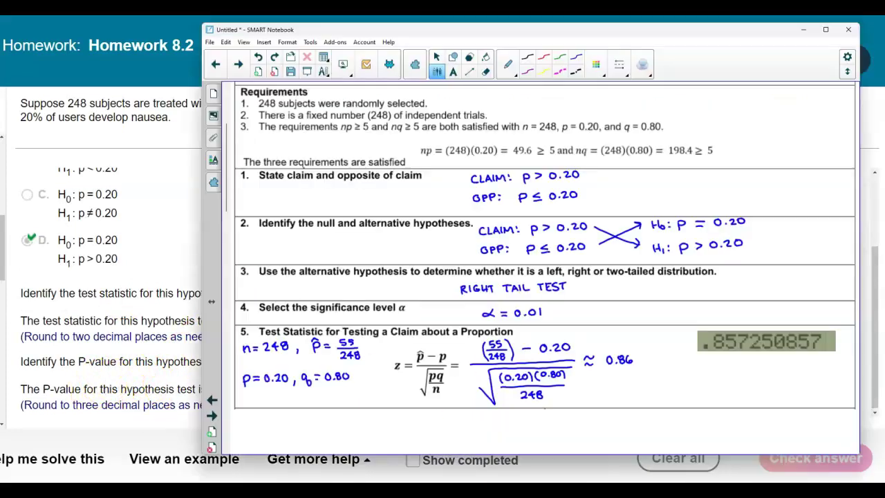
Return to SMART Notebook and uncover row 6 on drawing the curve for the P-value method
{"action": "left_click", "coordinate": [502, 481]}
{"action": "scroll", "coordinate": [475, 373], "scroll_direction": "down", "scroll_amount": 5}
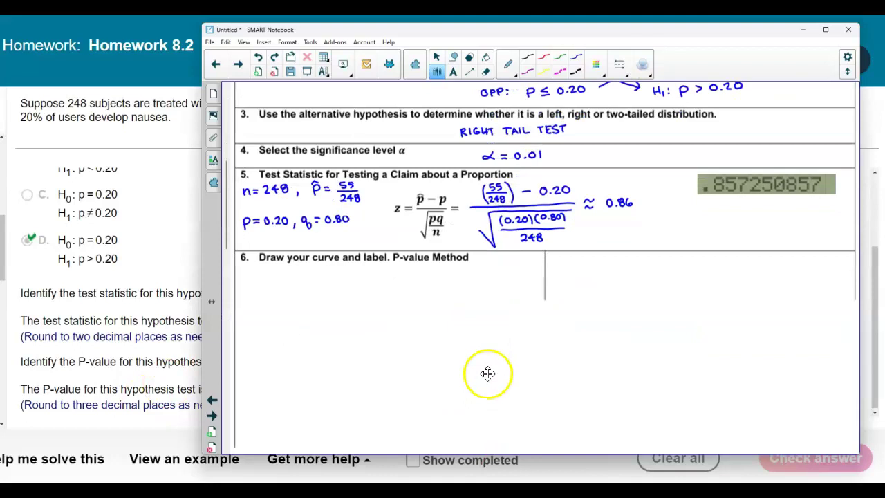
{"action": "left_click_drag", "start_coordinate": [424, 311], "coordinate": [434, 338]}
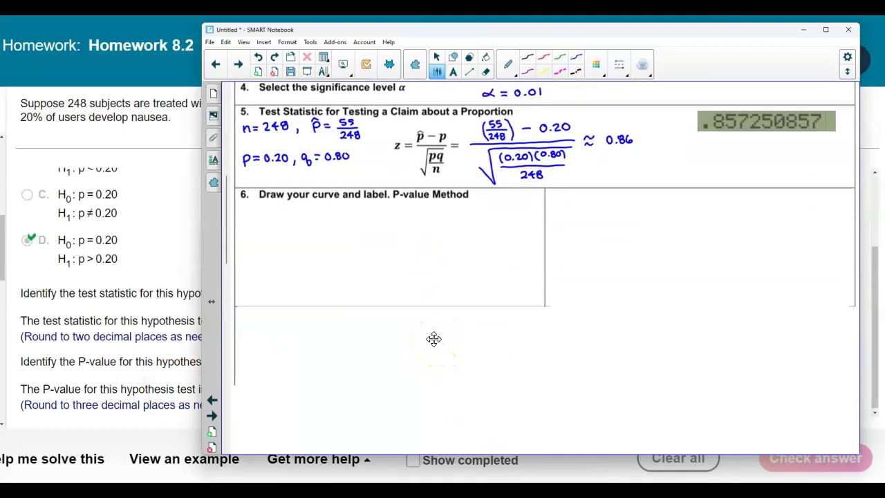
Draw a bell curve over a horizontal axis in the P-value box of row 6 and label its center 0
{"action": "left_click_drag", "start_coordinate": [244, 285], "coordinate": [319, 283]}
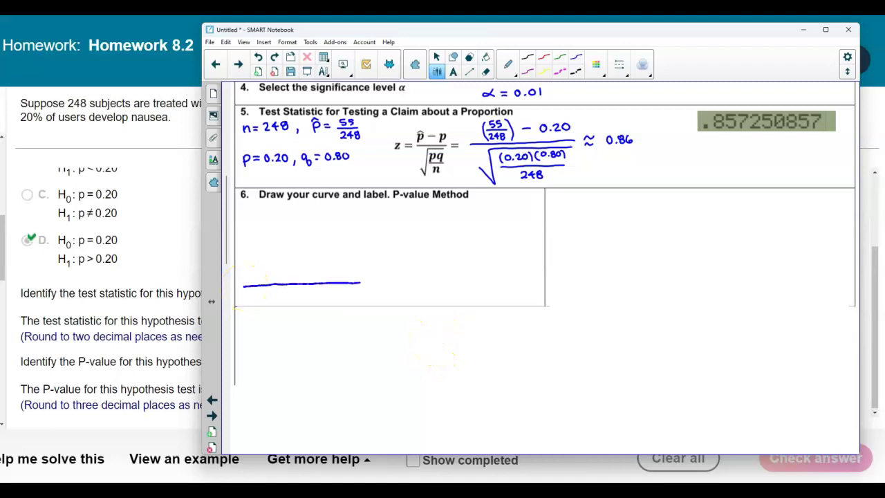
{"action": "left_click_drag", "start_coordinate": [380, 282], "coordinate": [386, 283]}
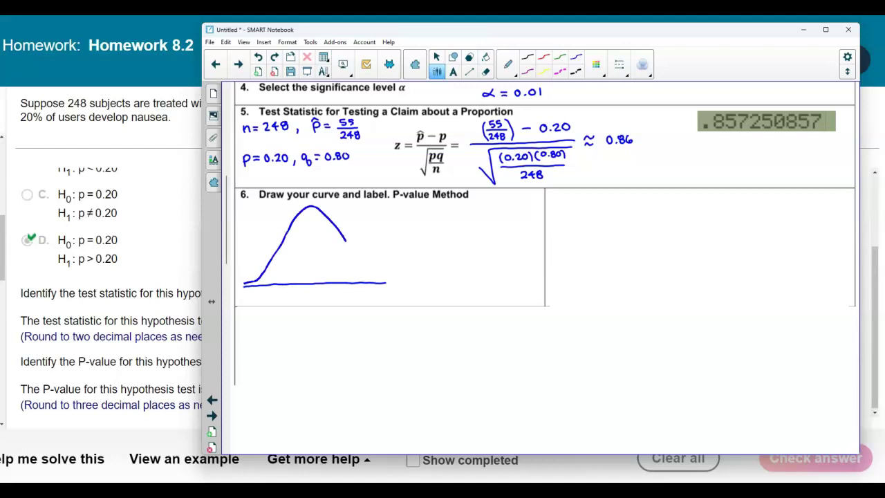
{"action": "left_click_drag", "start_coordinate": [368, 269], "coordinate": [383, 278]}
{"action": "left_click_drag", "start_coordinate": [310, 280], "coordinate": [311, 293]}
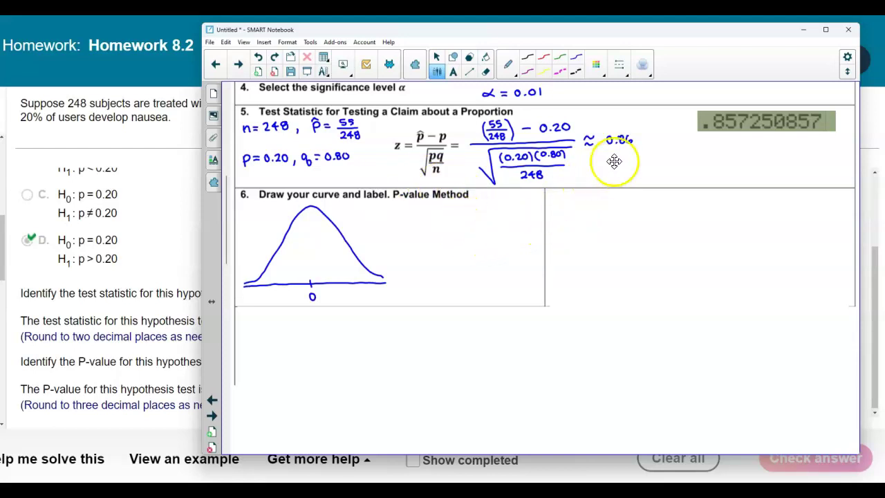
Mark 0.86 on the curve's axis, shade the area to its right, and draw an arrow out from the shaded tail
{"action": "scroll", "coordinate": [413, 168], "scroll_direction": "up", "scroll_amount": 3}
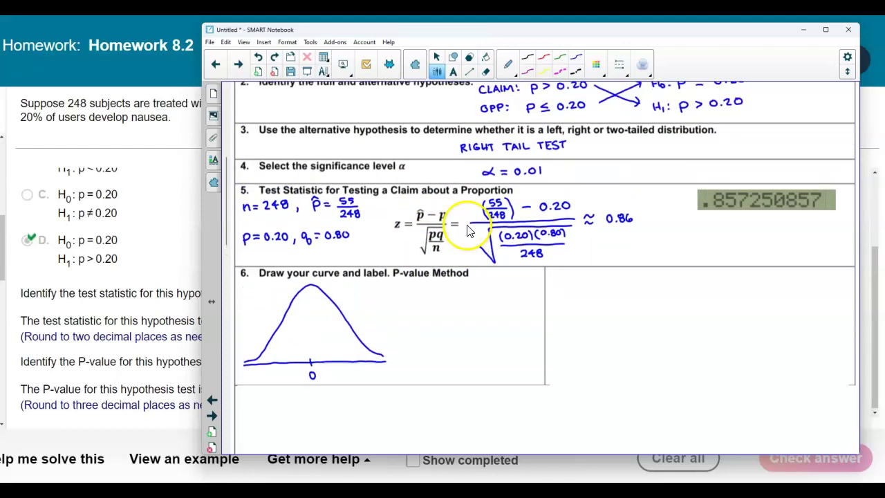
{"action": "scroll", "coordinate": [656, 207], "scroll_direction": "down", "scroll_amount": 1}
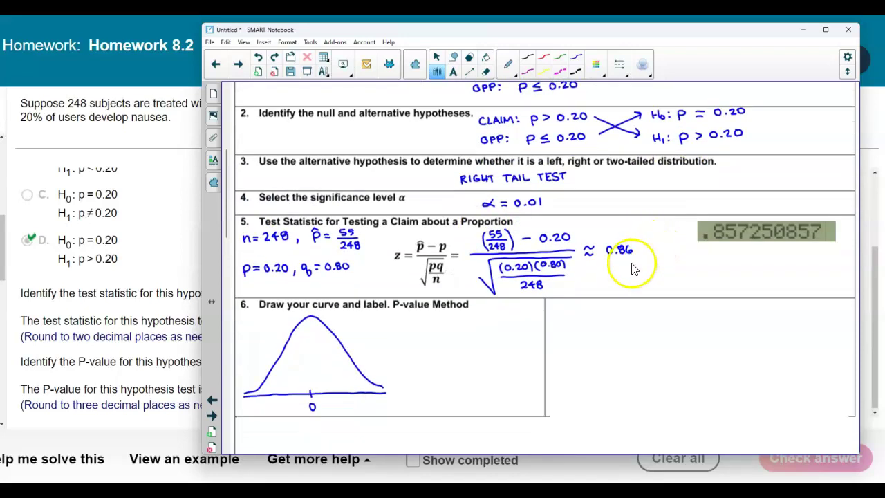
{"action": "scroll", "coordinate": [631, 270], "scroll_direction": "down", "scroll_amount": 2}
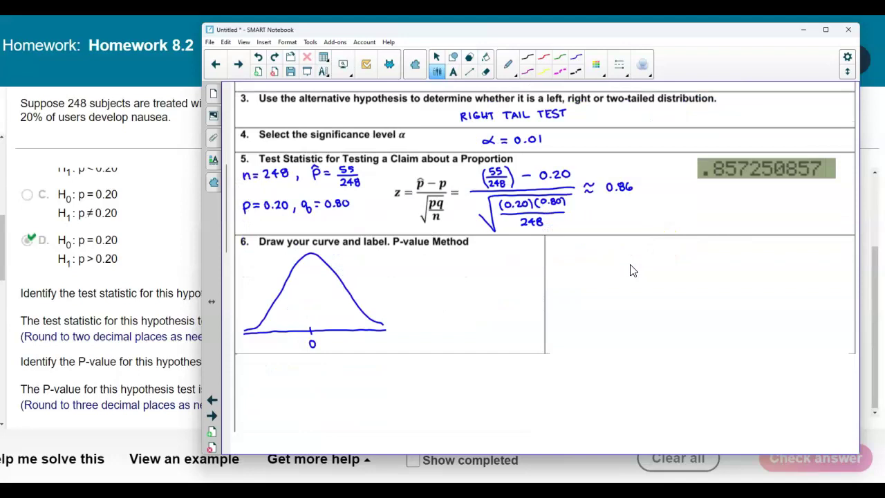
{"action": "left_click_drag", "start_coordinate": [347, 320], "coordinate": [349, 331]}
{"action": "left_click_drag", "start_coordinate": [347, 304], "coordinate": [364, 329]}
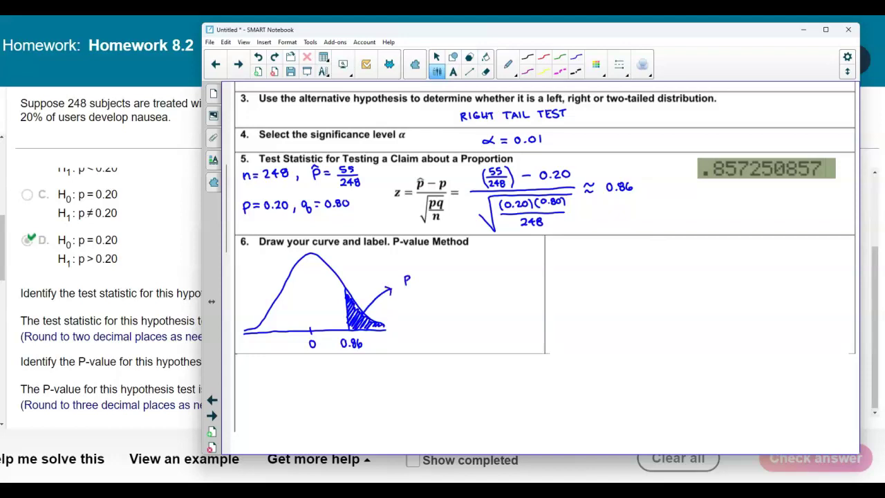
Write "P-VALUE: P(z ≥ 0.86) =" beside the arrow from the shaded tail and label the axis mark z = 0.86
{"action": "left_click_drag", "start_coordinate": [425, 275], "coordinate": [426, 284]}
{"action": "left_click_drag", "start_coordinate": [458, 268], "coordinate": [456, 289]}
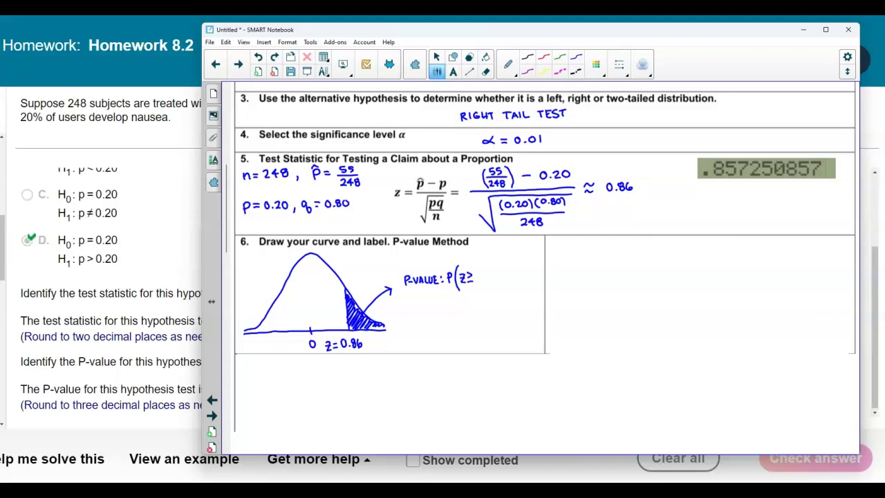
{"action": "left_click_drag", "start_coordinate": [485, 275], "coordinate": [487, 277]}
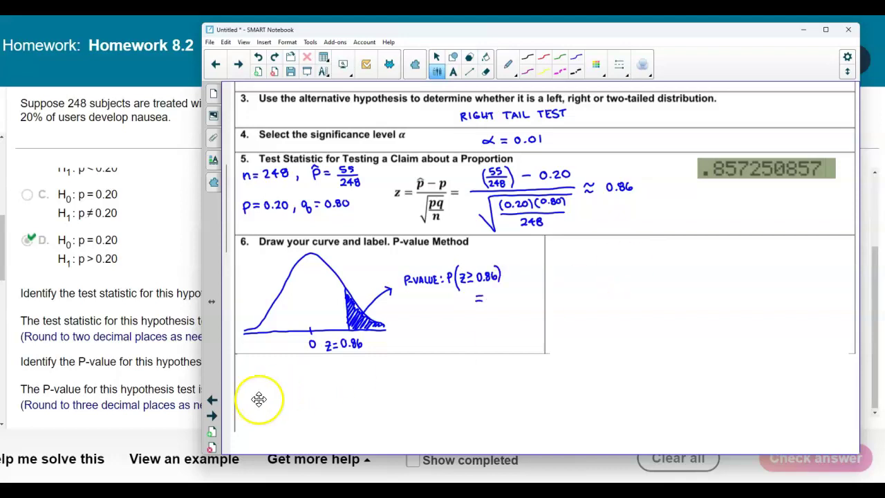
Move the SMART Notebook window aside and open StatCrunch from the homework page's help options
{"action": "left_click_drag", "start_coordinate": [457, 40], "coordinate": [547, 17]}
{"action": "left_click", "coordinate": [337, 464]}
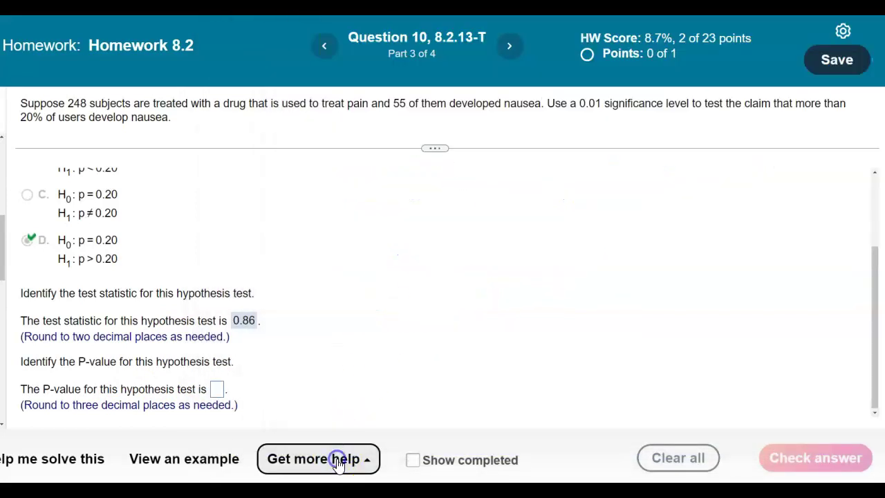
{"action": "left_click", "coordinate": [336, 460]}
{"action": "left_click", "coordinate": [327, 396]}
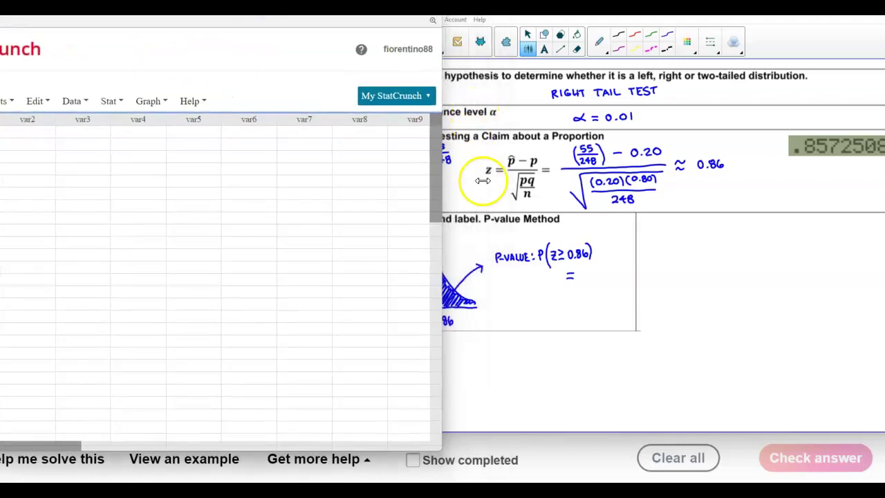
Open the Normal calculator in StatCrunch
{"action": "left_click", "coordinate": [124, 109]}
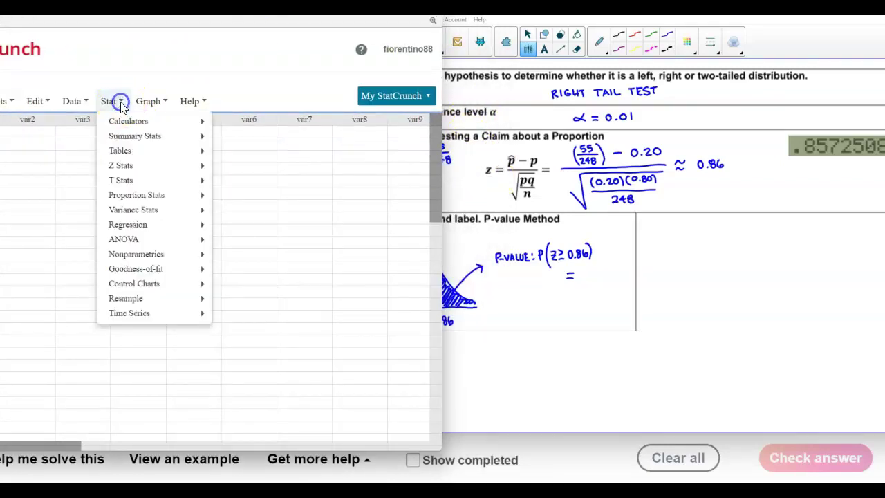
{"action": "mouse_move", "coordinate": [173, 123]}
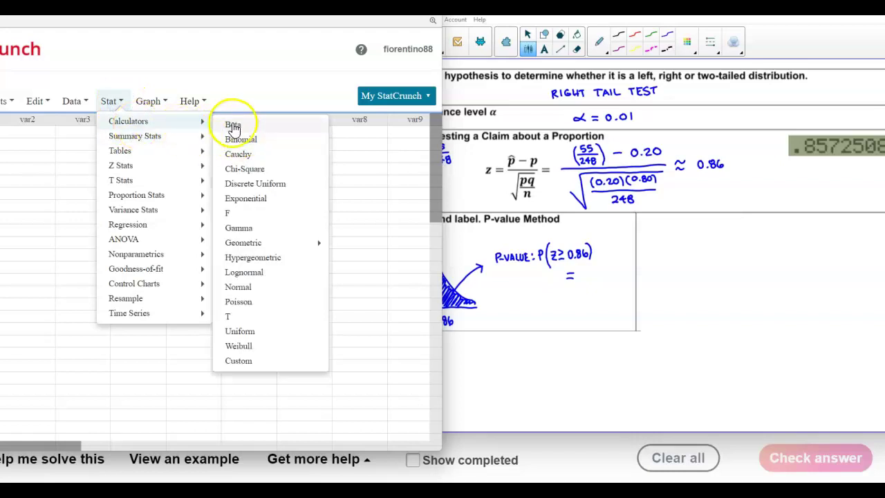
{"action": "left_click", "coordinate": [250, 288]}
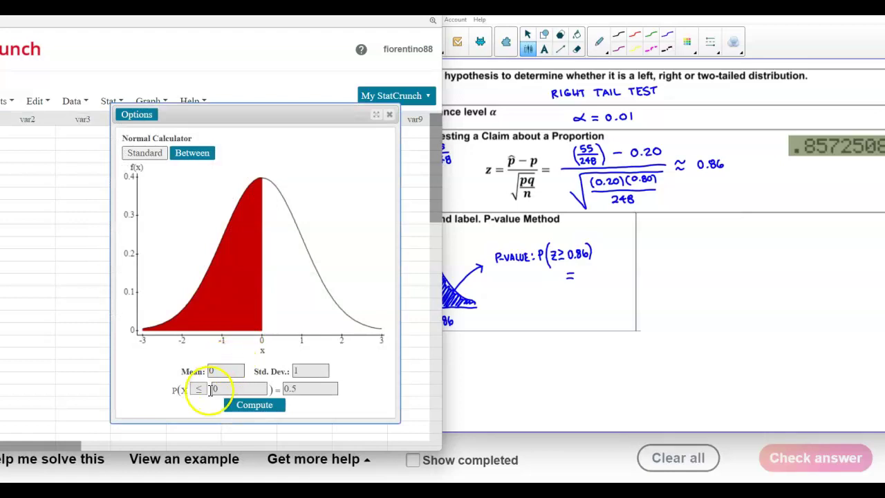
Compute P(X ≥ 0.86) in the Normal calculator with mean 0 and standard deviation 1
{"action": "left_click", "coordinate": [199, 389]}
{"action": "left_click", "coordinate": [199, 407]}
{"action": "double_click", "coordinate": [220, 389]}
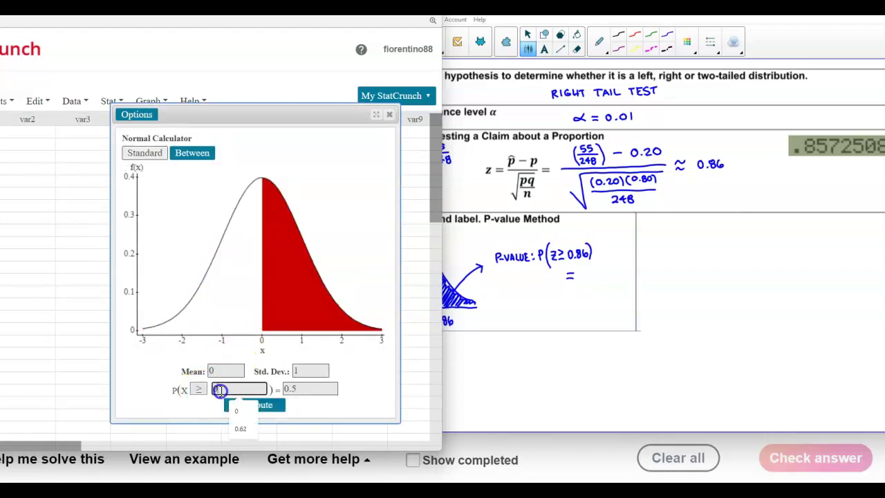
{"action": "type", "text": "0.86"}
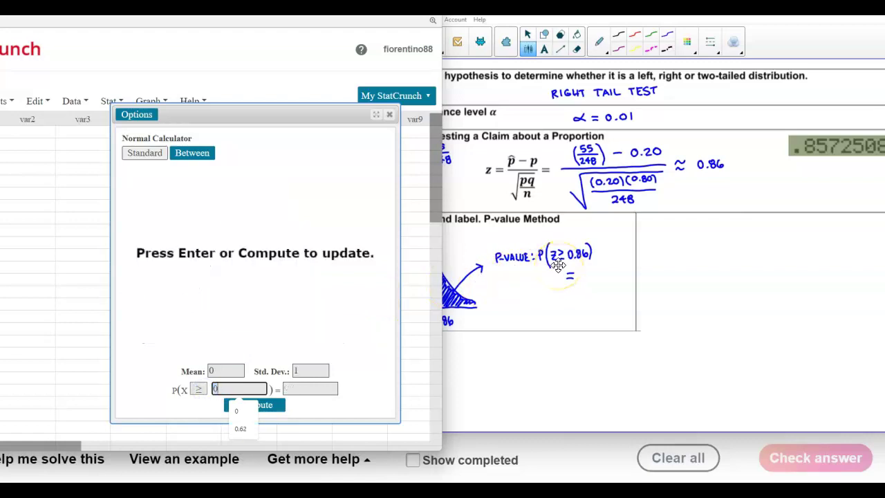
{"action": "key", "text": "Return"}
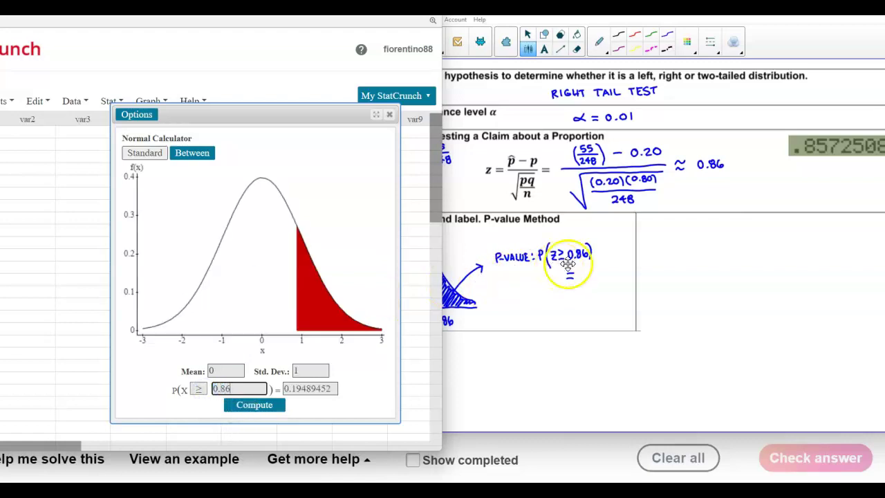
Highlight the leading digits of the computed probability and write 0.195 as the P-value on the SMART Notebook worksheet
{"action": "left_click_drag", "start_coordinate": [309, 389], "coordinate": [285, 389]}
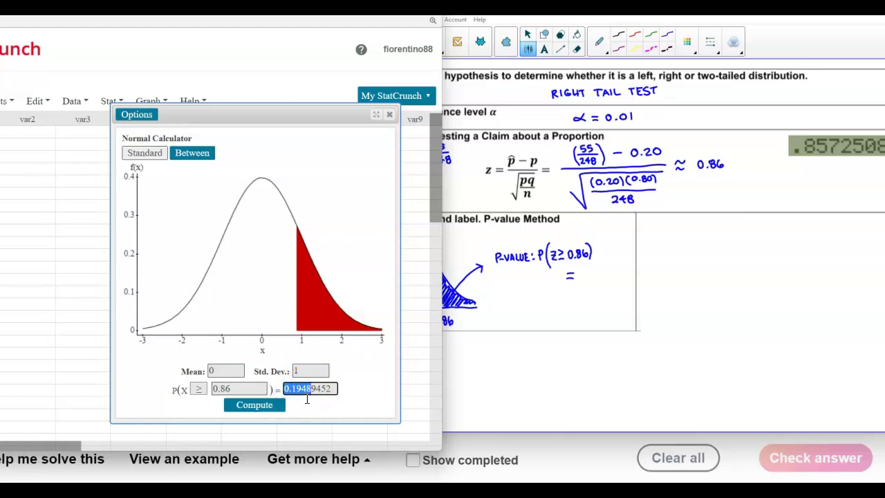
{"action": "left_click", "coordinate": [589, 273]}
{"action": "left_click", "coordinate": [597, 275]}
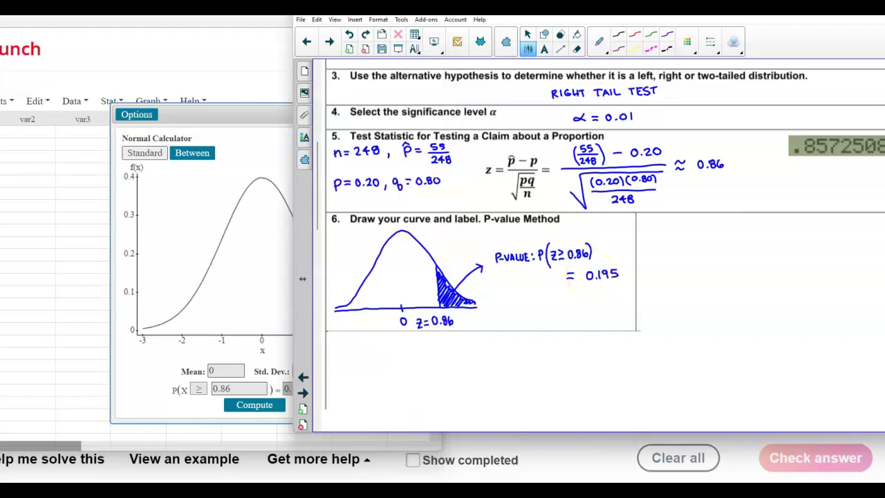
Return to the homework page, submit 0.195 as the P-value, and continue to the conclusion part
{"action": "left_click", "coordinate": [432, 38]}
{"action": "left_click", "coordinate": [219, 387]}
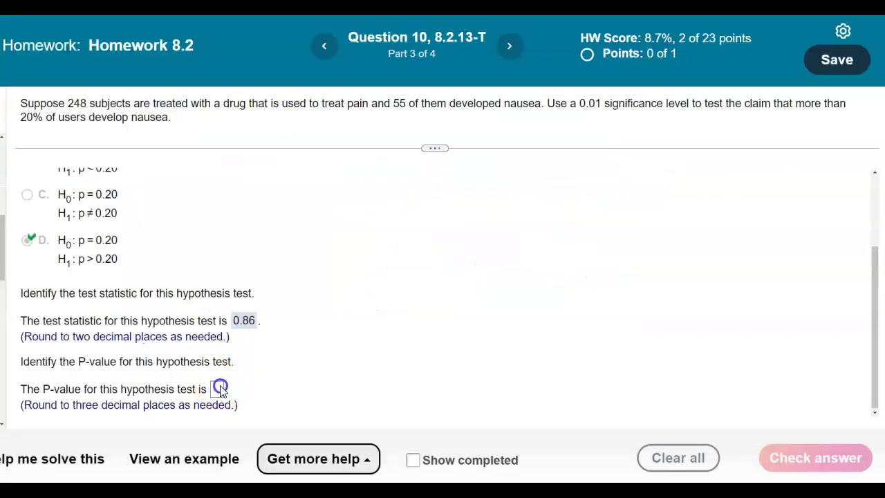
{"action": "type", "text": "0.195"}
{"action": "key", "text": "Return"}
{"action": "left_click", "coordinate": [409, 290]}
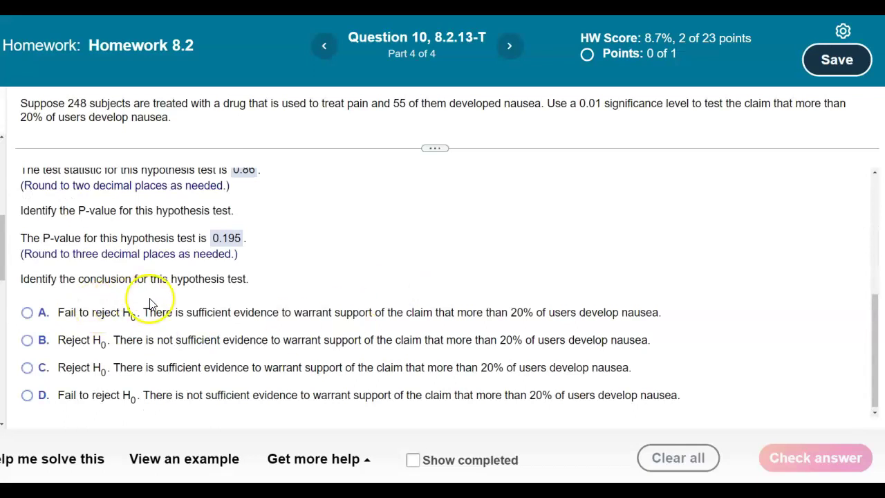
Switch back to the SMART Notebook worksheet and move the white cover down to uncover section 7, Make a Decision
{"action": "key", "text": "alt+Tab"}
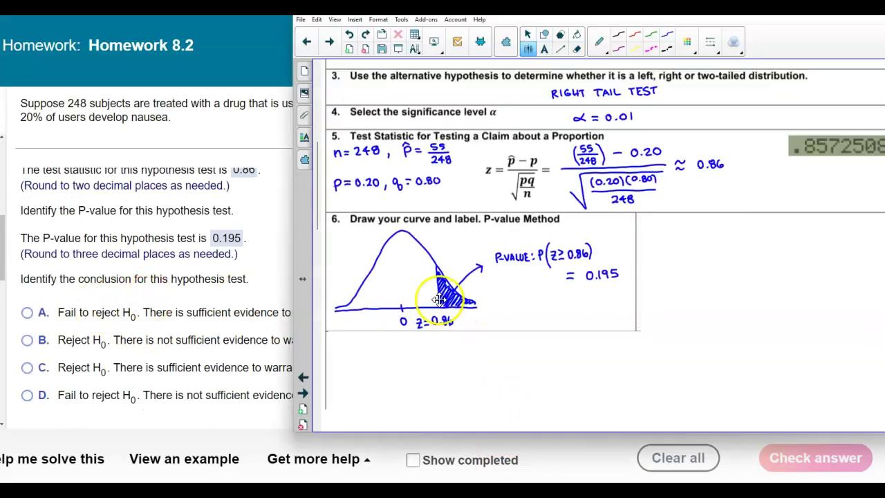
{"action": "scroll", "coordinate": [439, 299], "scroll_direction": "down", "scroll_amount": 3}
{"action": "left_click_drag", "start_coordinate": [436, 277], "coordinate": [466, 365]}
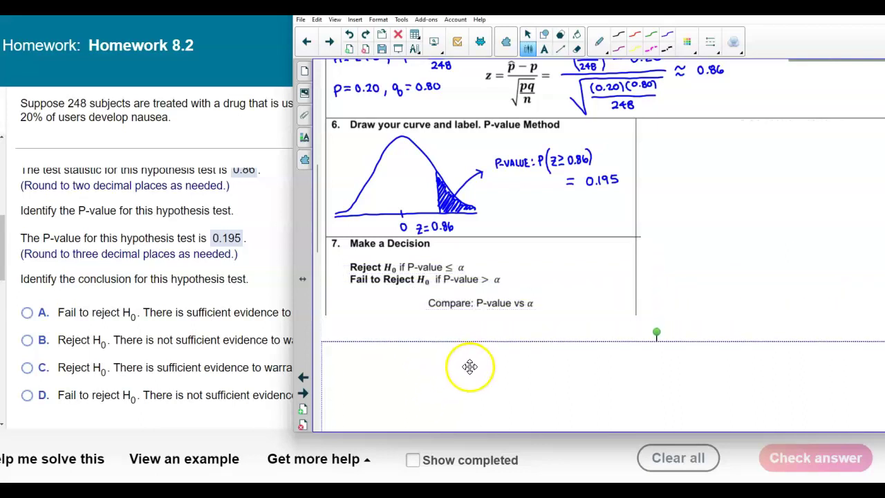